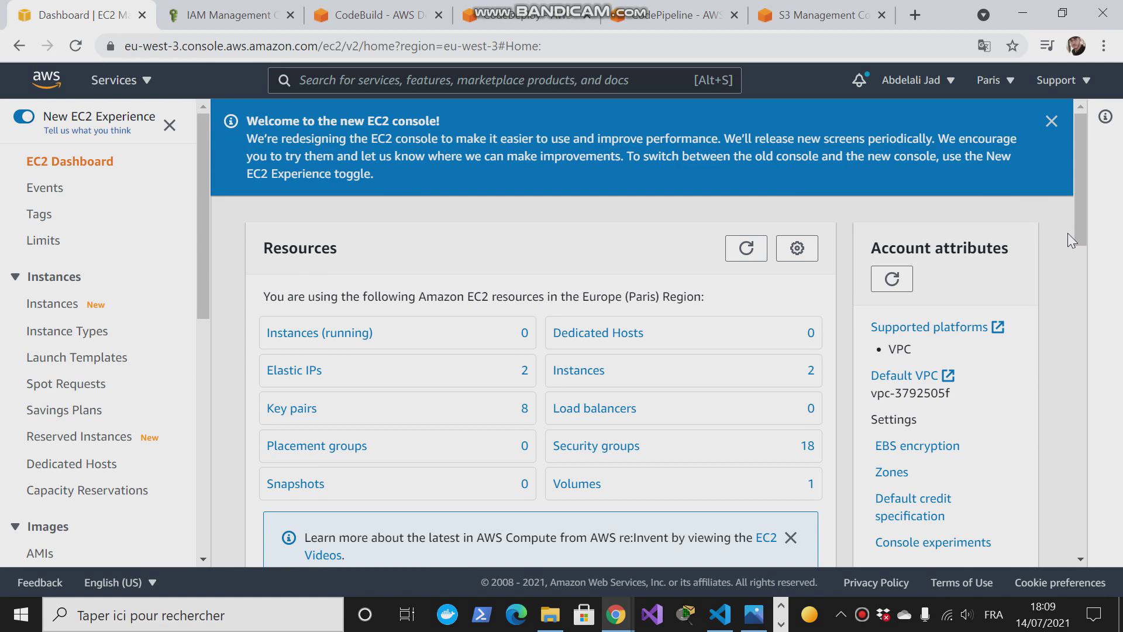
- Check the pipeline architecture diagram in Photos, return to the EC2 console and start launching a new instance from the instances list
{"action": "left_click", "coordinate": [753, 614]}
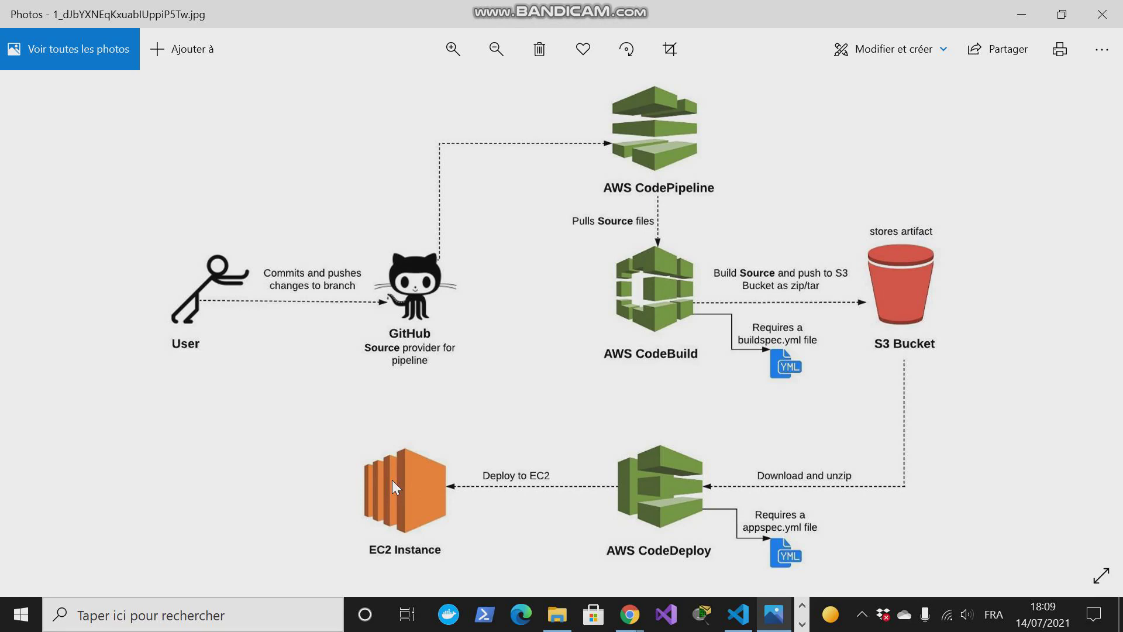
{"action": "left_click", "coordinate": [1010, 15]}
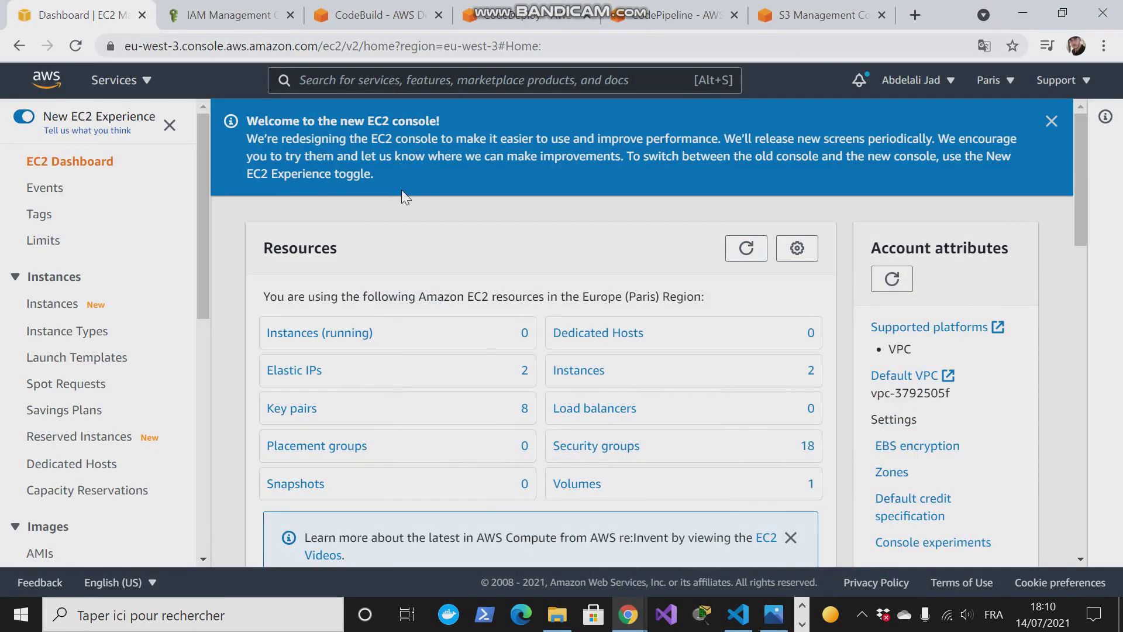
{"action": "left_click", "coordinate": [571, 377]}
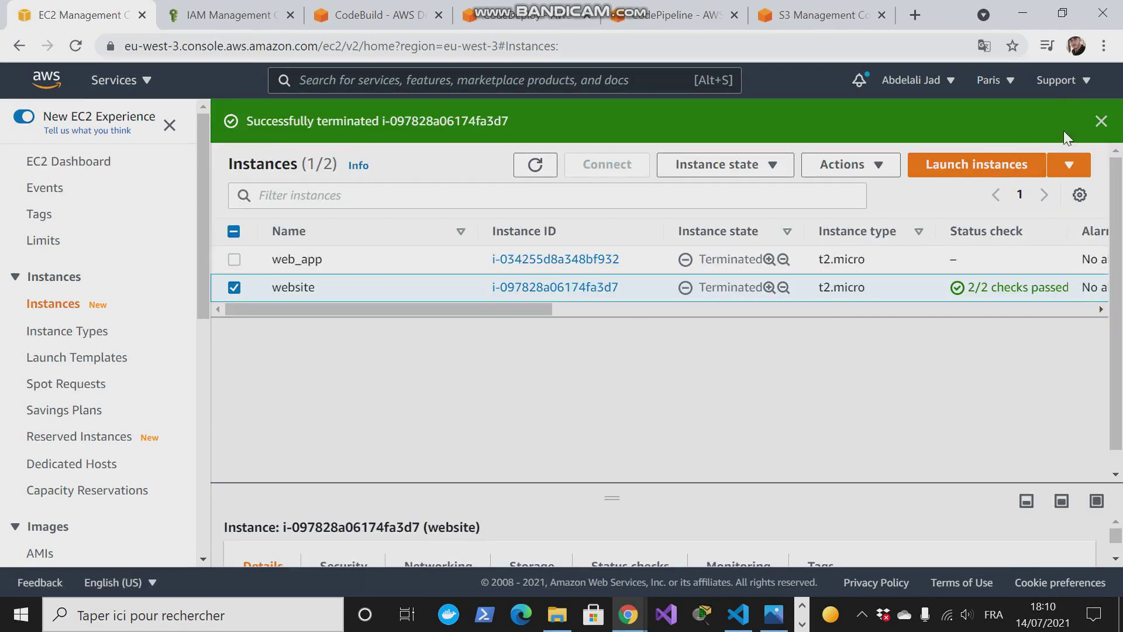
{"action": "left_click", "coordinate": [1100, 119]}
{"action": "left_click", "coordinate": [943, 128]}
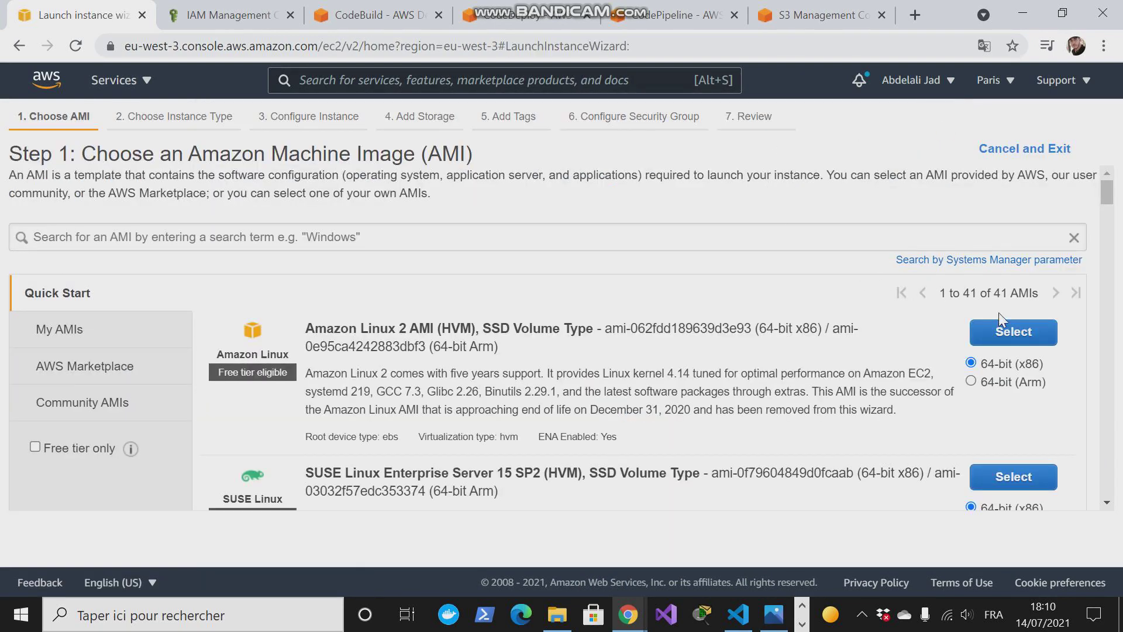
- Select the 64-bit (x86) Amazon Linux 2 AMI, keep the t2.micro instance type and proceed to the instance details
{"action": "left_click", "coordinate": [1008, 336]}
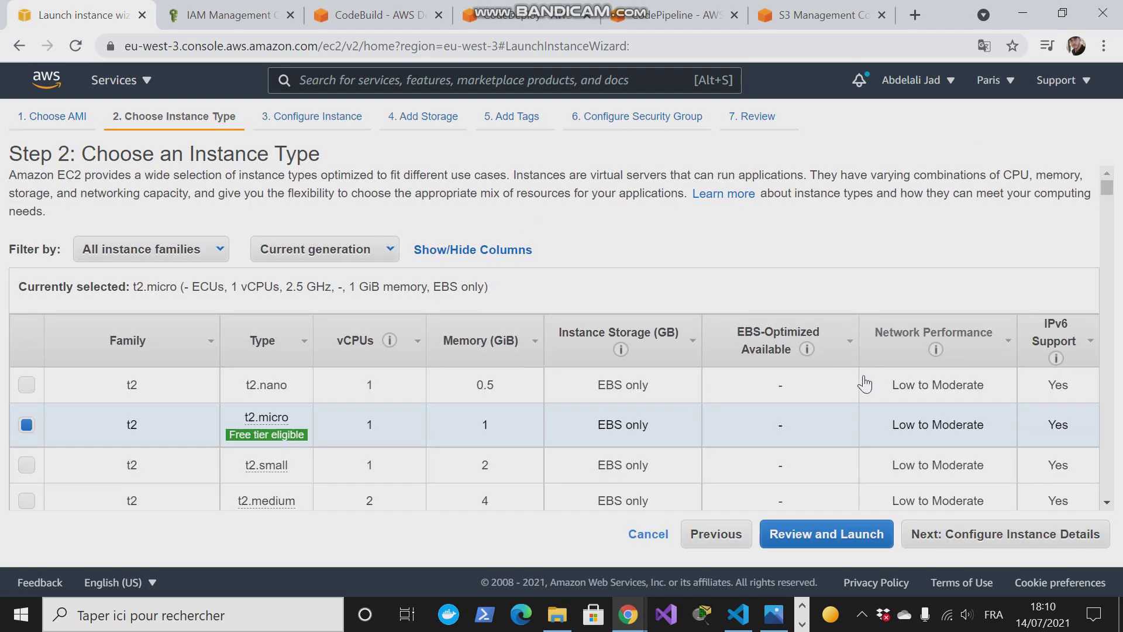
{"action": "left_click", "coordinate": [995, 539]}
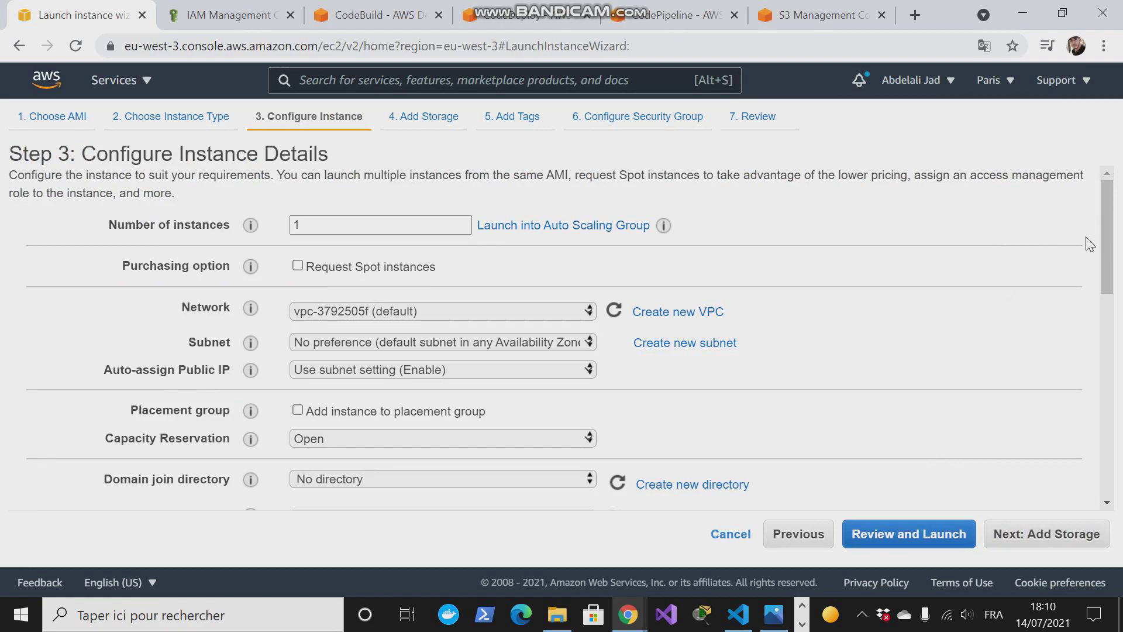
{"action": "left_click_drag", "start_coordinate": [1106, 240], "coordinate": [1108, 296]}
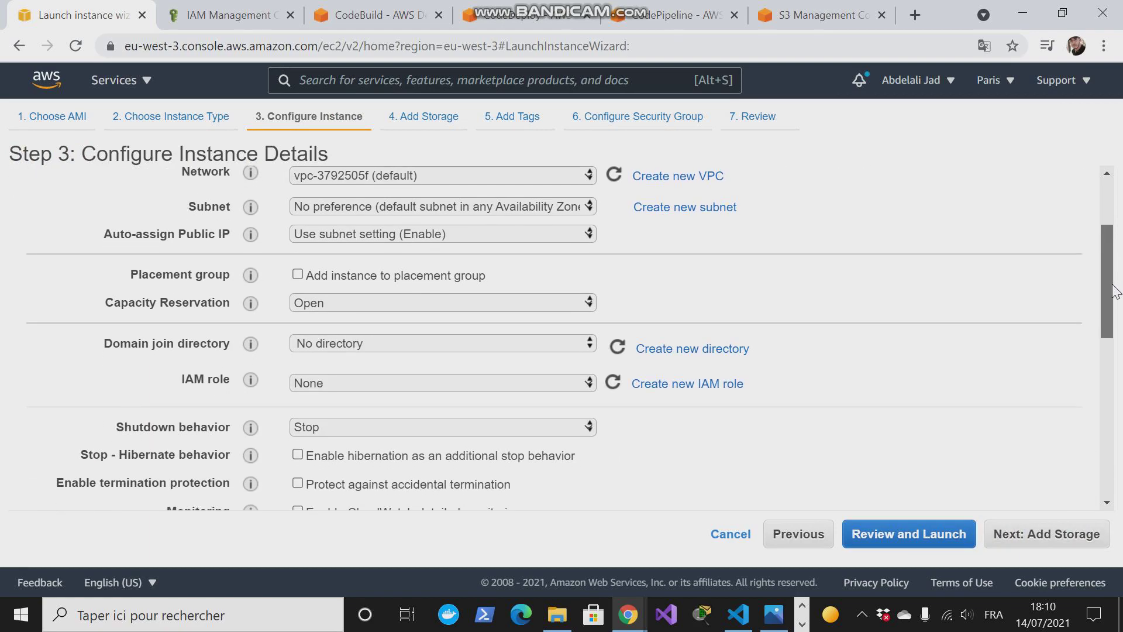
- Review the architecture diagram in Photos, and start a new role in the IAM console for the AWS service use case EC2
{"action": "left_click", "coordinate": [771, 616]}
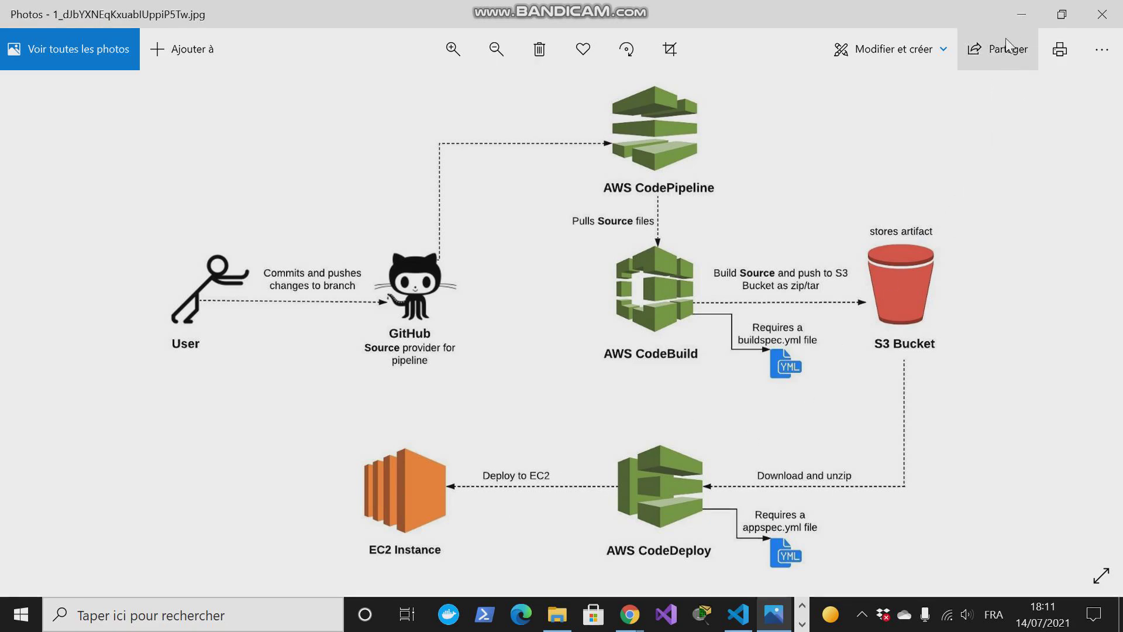
{"action": "left_click", "coordinate": [1023, 14]}
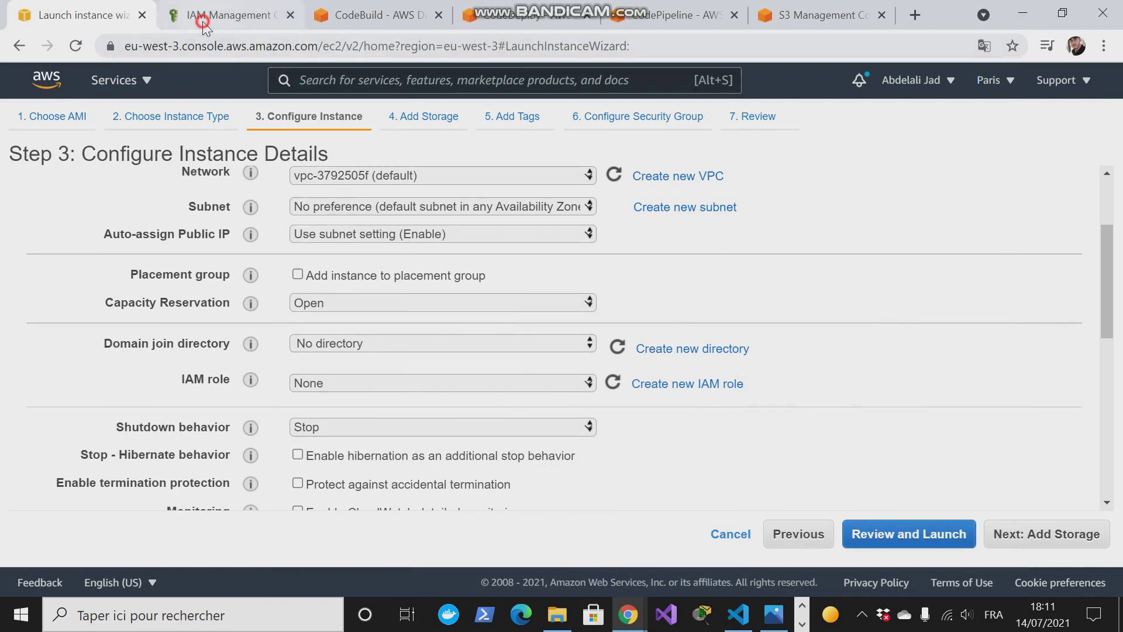
{"action": "left_click", "coordinate": [203, 24]}
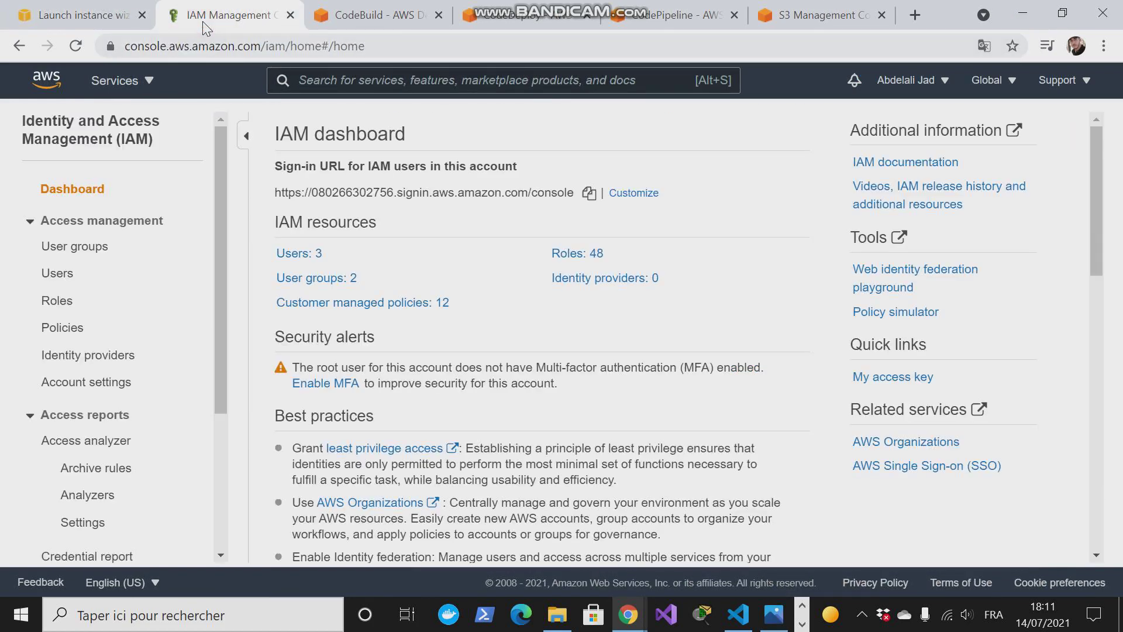
{"action": "left_click", "coordinate": [56, 302]}
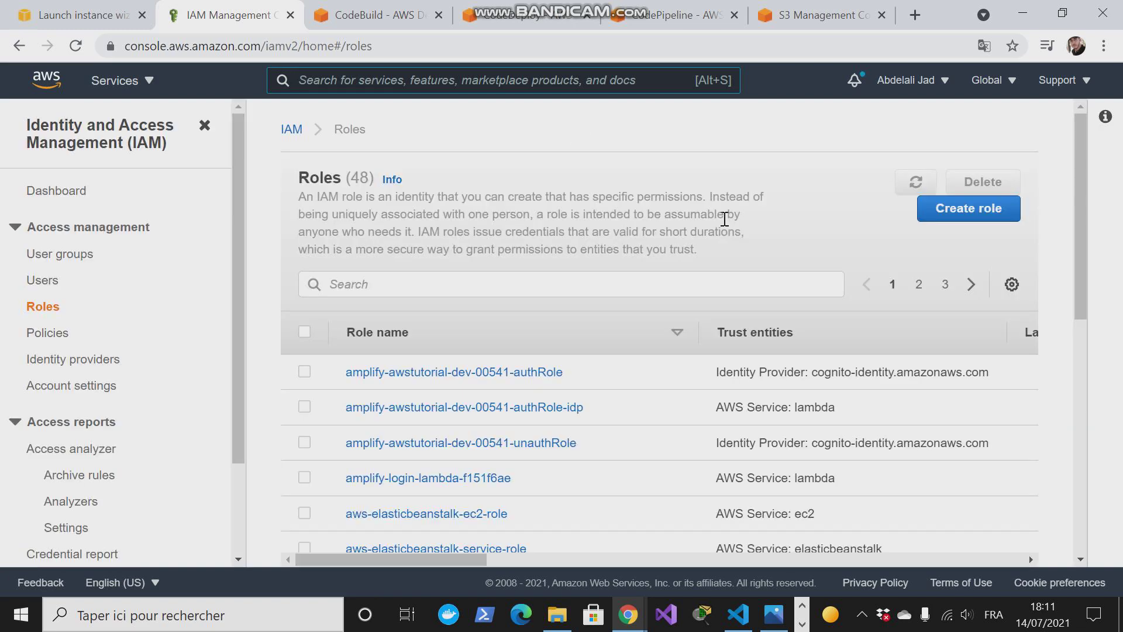
{"action": "left_click", "coordinate": [943, 215]}
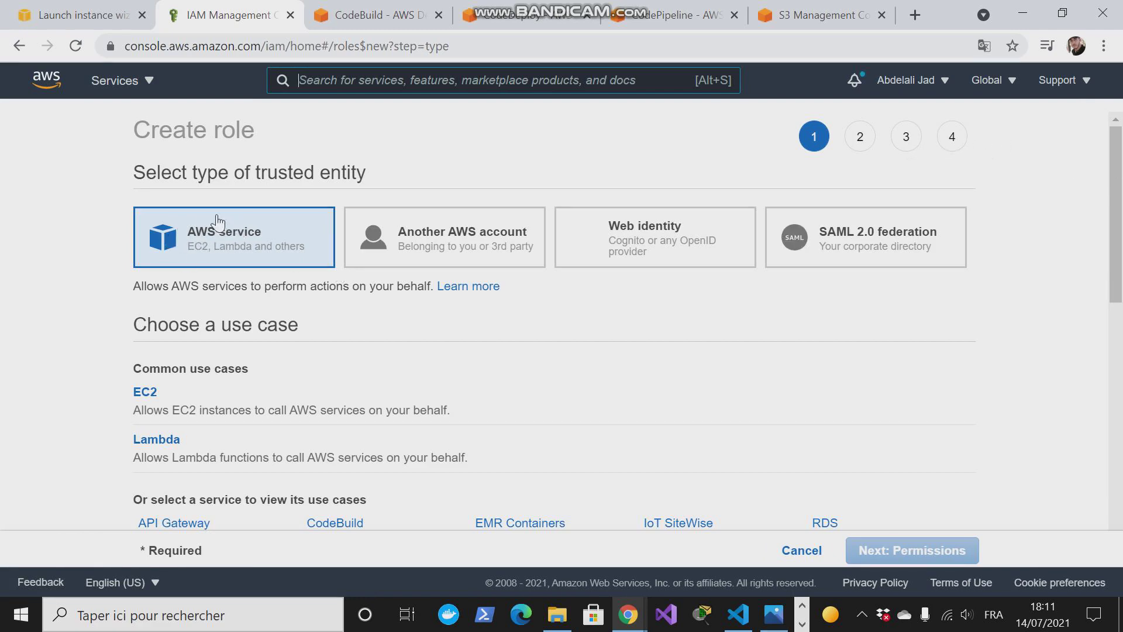
{"action": "left_click", "coordinate": [152, 397]}
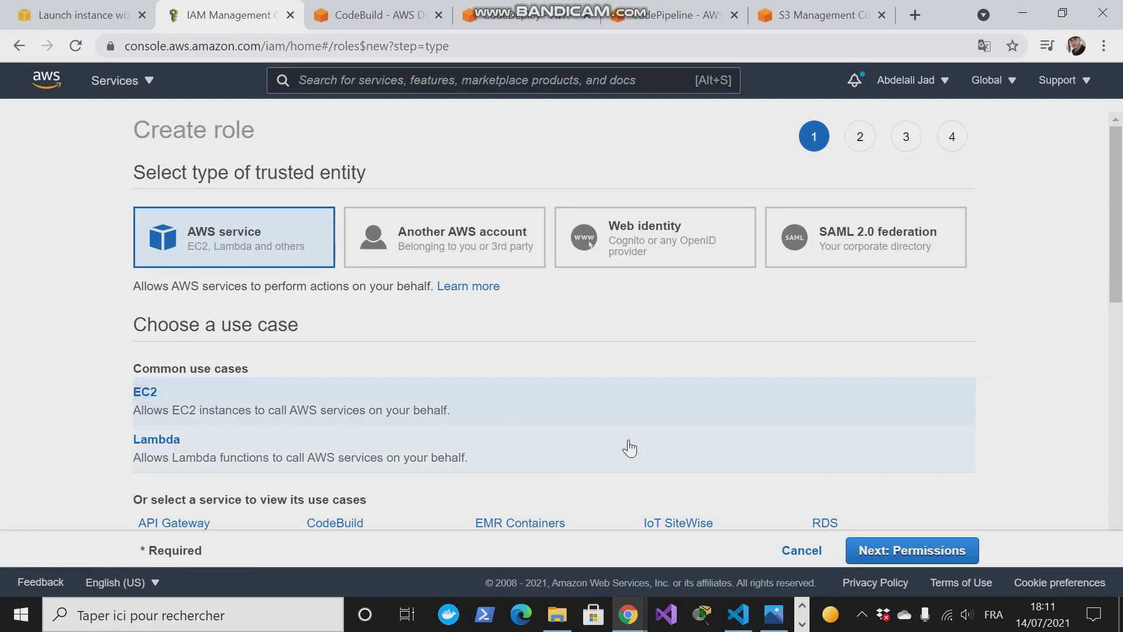
{"action": "left_click", "coordinate": [897, 560]}
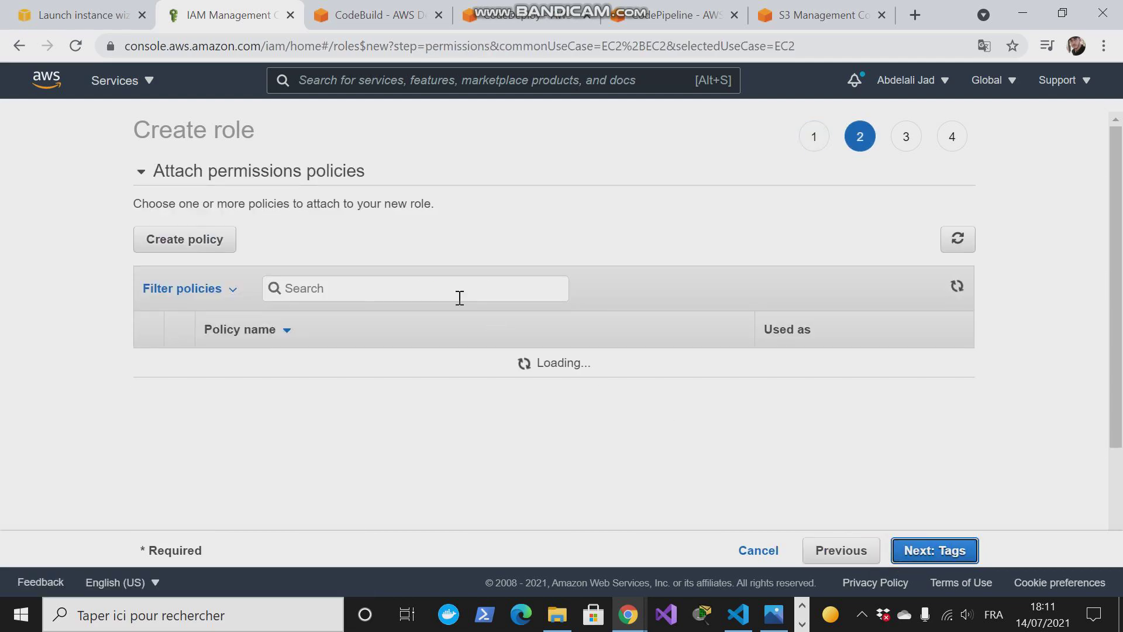
- Find the policy with "s3read", attach AmazonS3ReadOnlyAccess to the role and proceed to the review without adding tags
{"action": "left_click", "coordinate": [379, 282]}
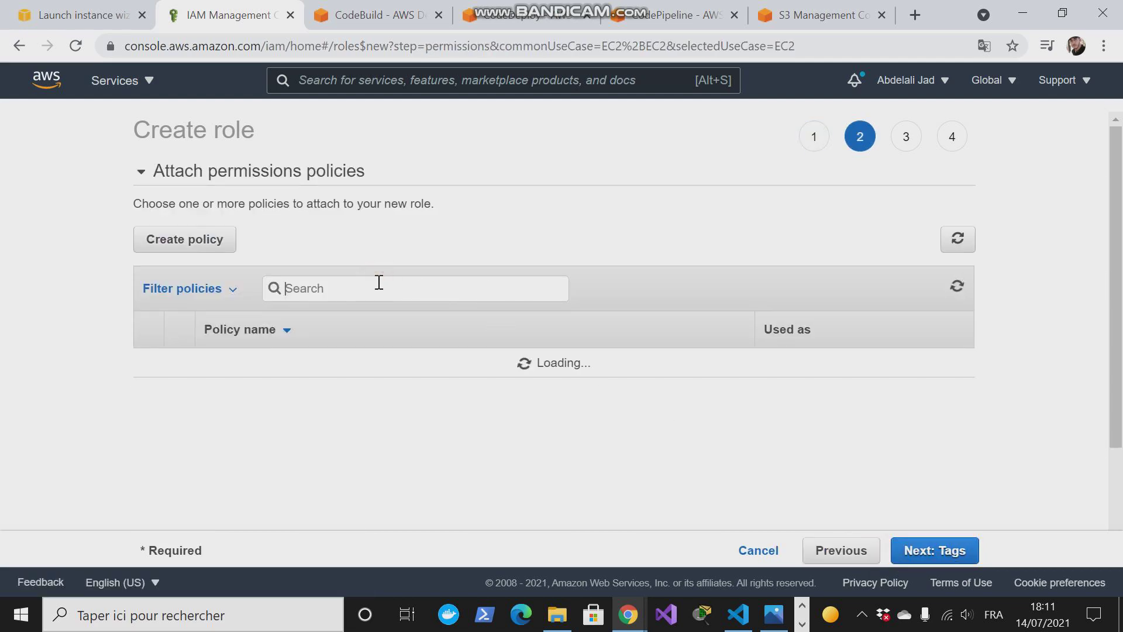
{"action": "type", "text": "s3read"}
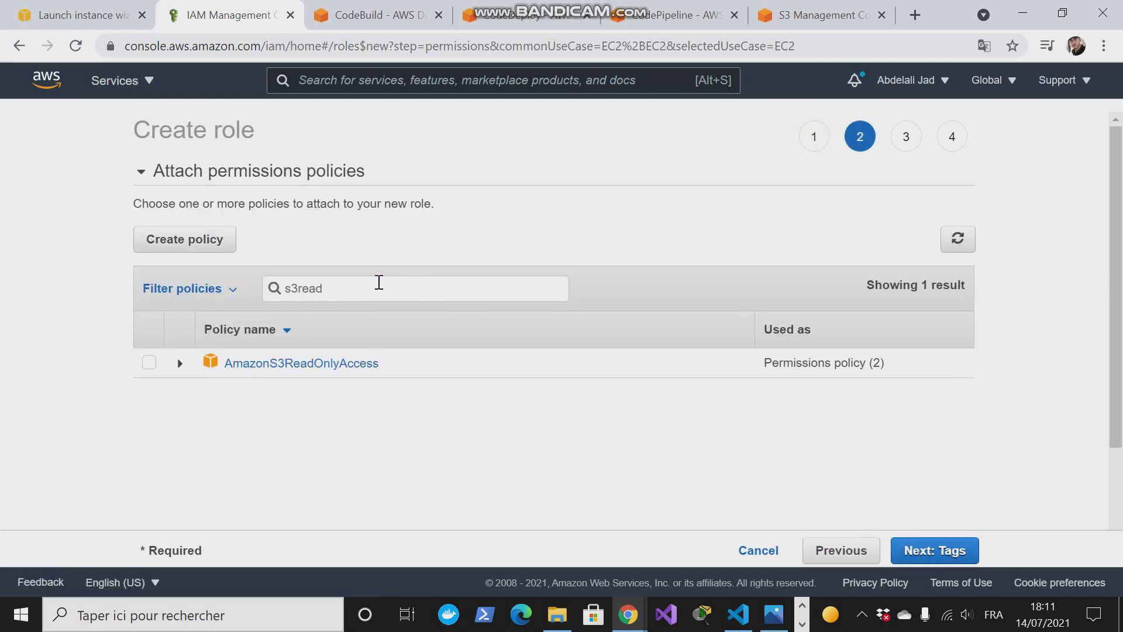
{"action": "left_click", "coordinate": [148, 362]}
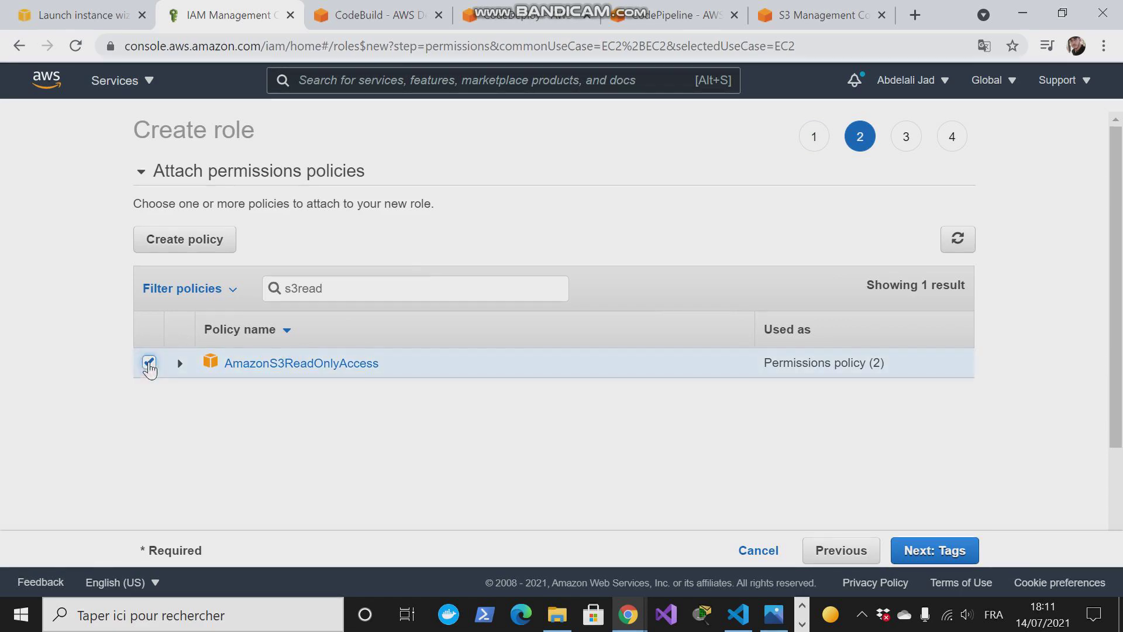
{"action": "left_click", "coordinate": [958, 541]}
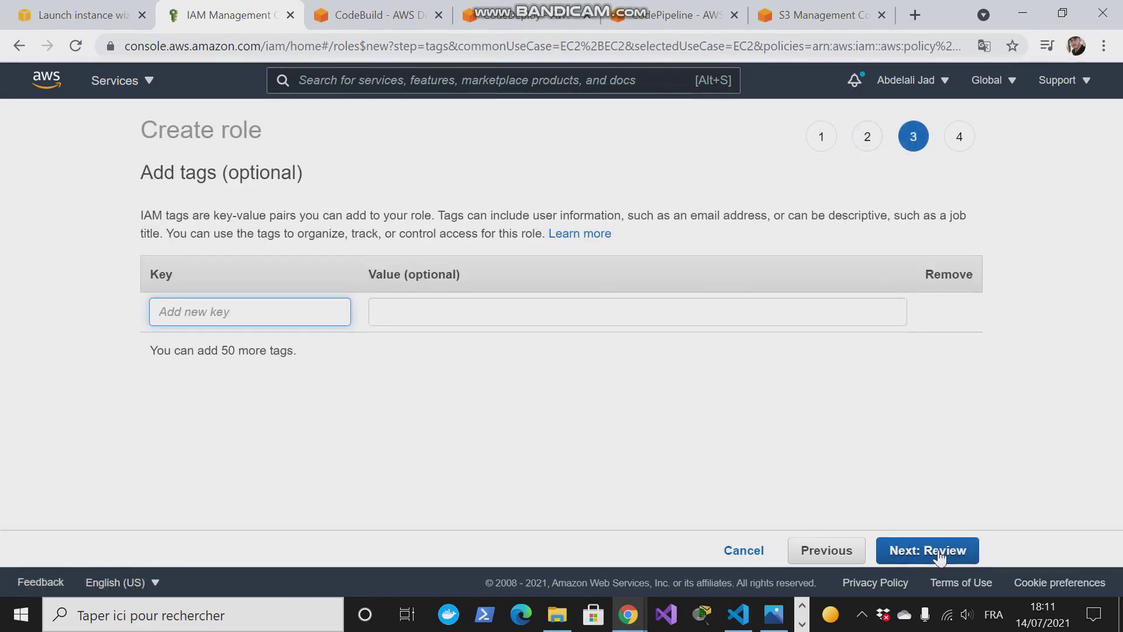
{"action": "left_click", "coordinate": [939, 553]}
- Name the role Ec2S3ReadOnlyRole and create it
{"action": "left_click", "coordinate": [470, 230]}
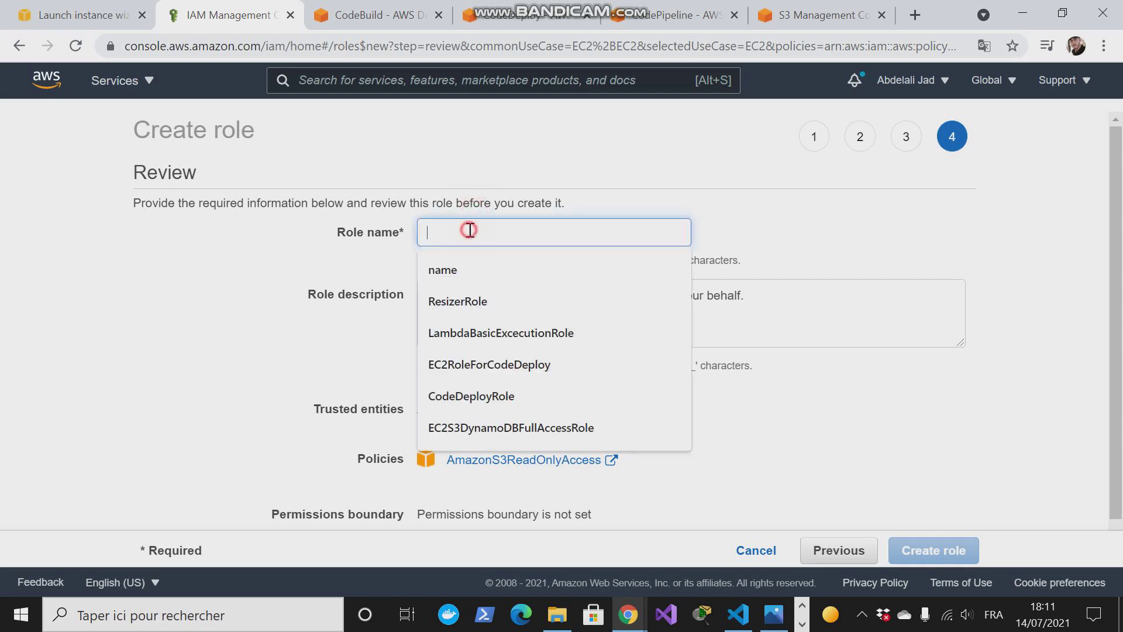
{"action": "type", "text": "Ecé"}
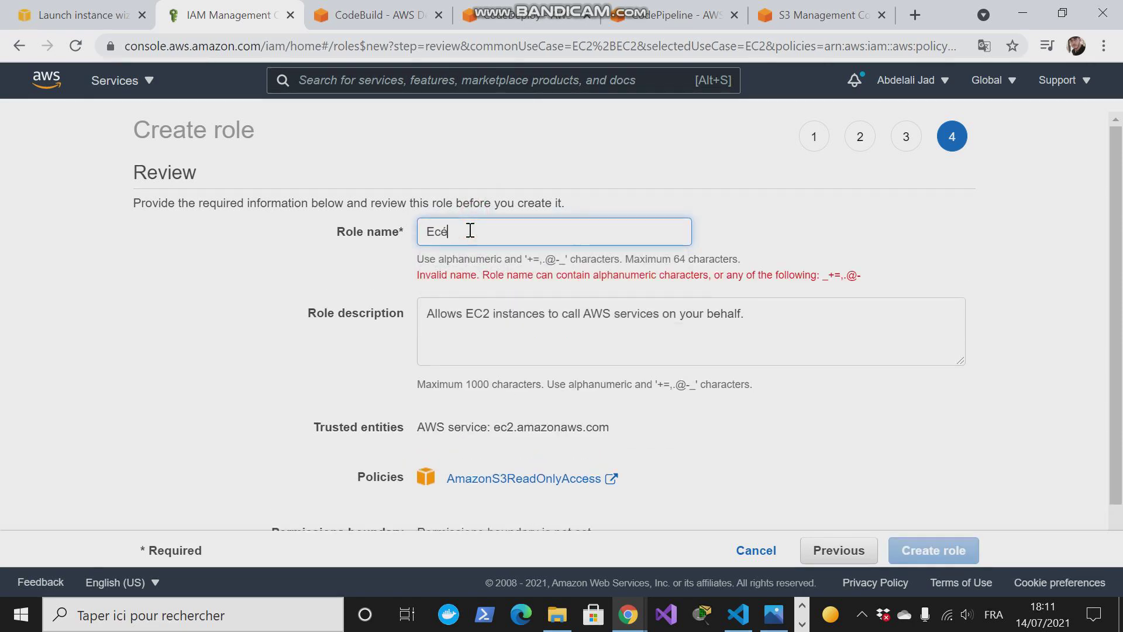
{"action": "key", "text": "BackSpace"}
{"action": "type", "text": "2"}
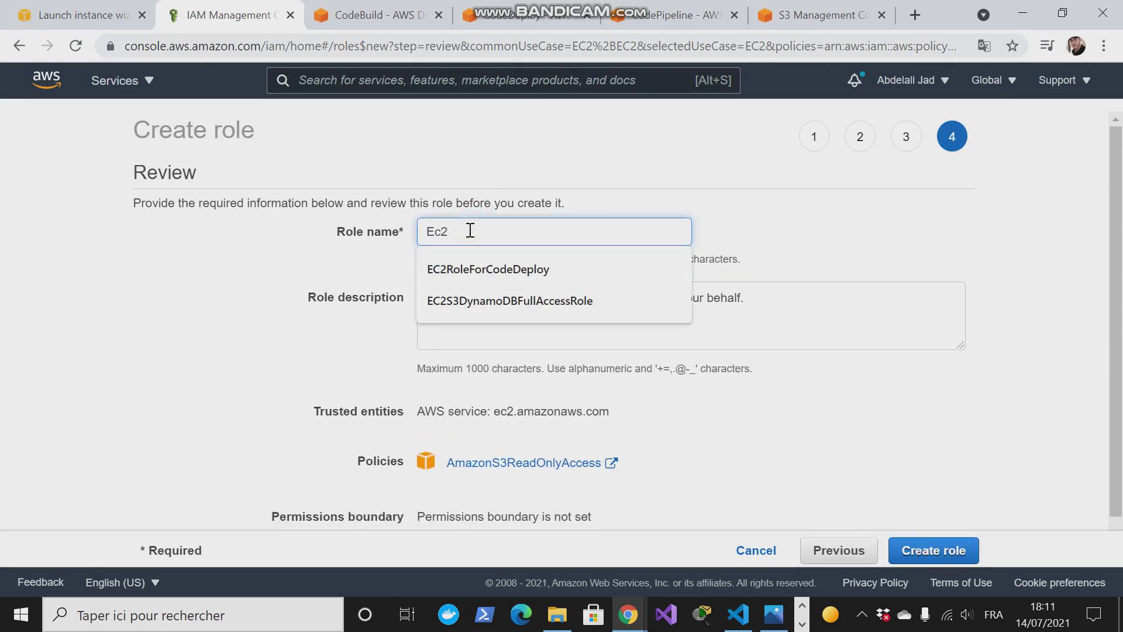
{"action": "type", "text": "S"}
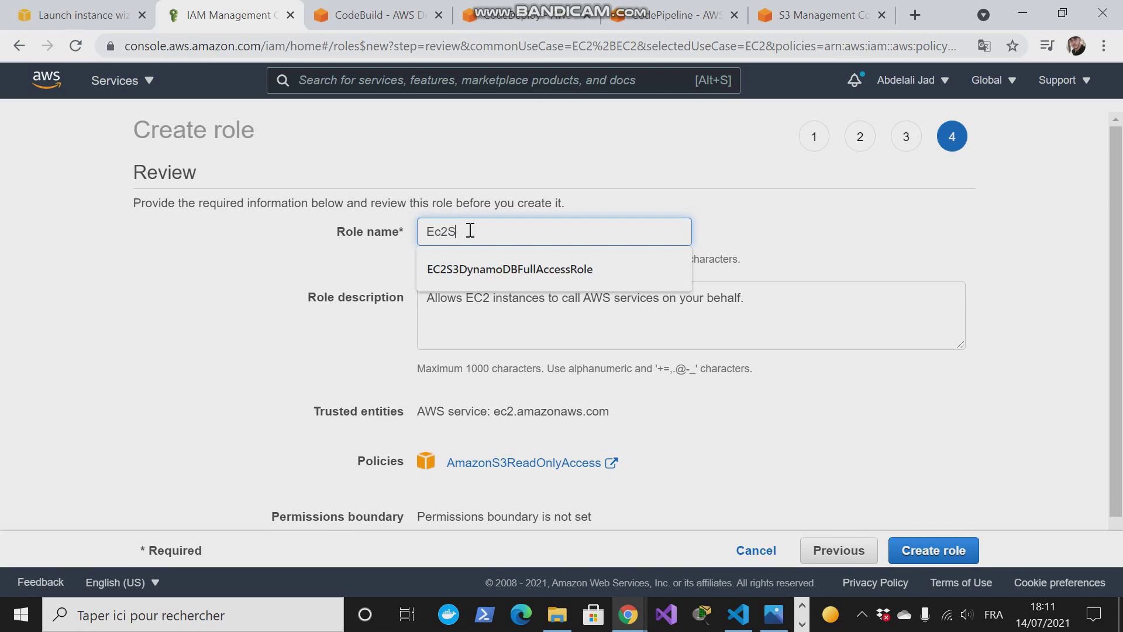
{"action": "type", "text": "3ReadOn"}
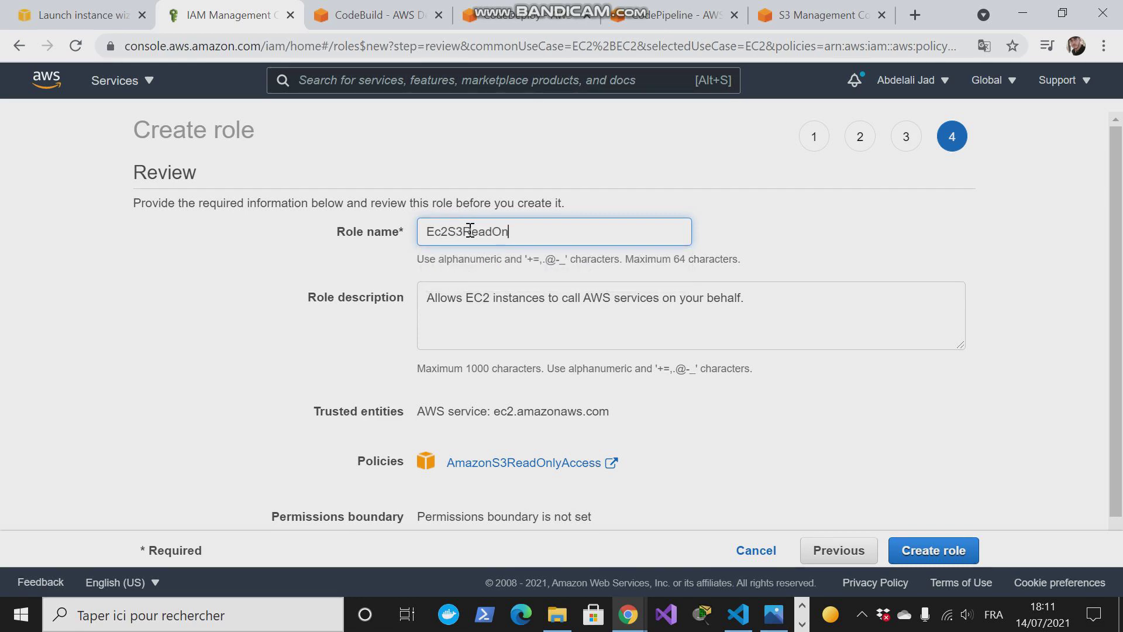
{"action": "type", "text": "lyRole"}
{"action": "left_click", "coordinate": [919, 548]}
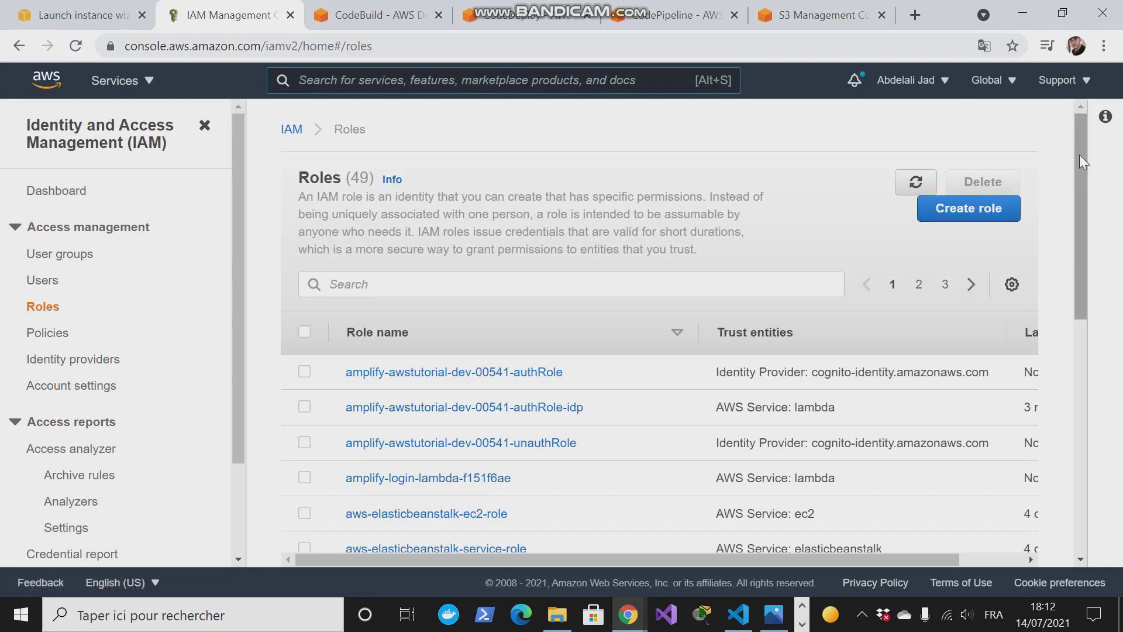
{"action": "left_click_drag", "start_coordinate": [1080, 154], "coordinate": [1054, 101]}
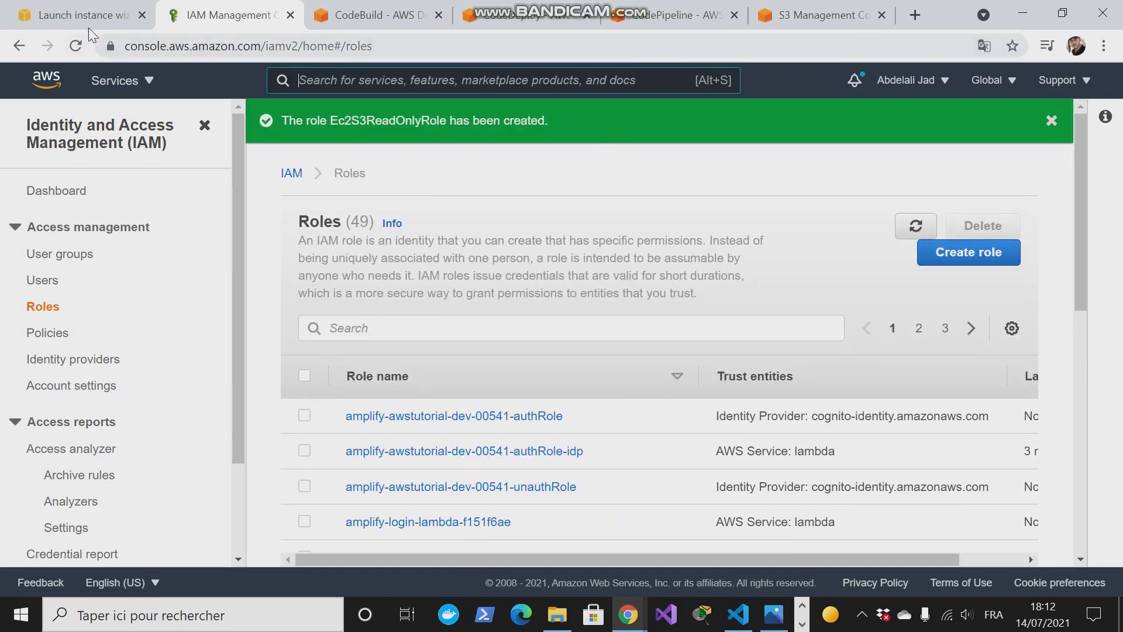
- Return to the EC2 launch wizard, refresh the available IAM roles and assign Ec2S3ReadOnlyRole to the instance
{"action": "left_click", "coordinate": [76, 18]}
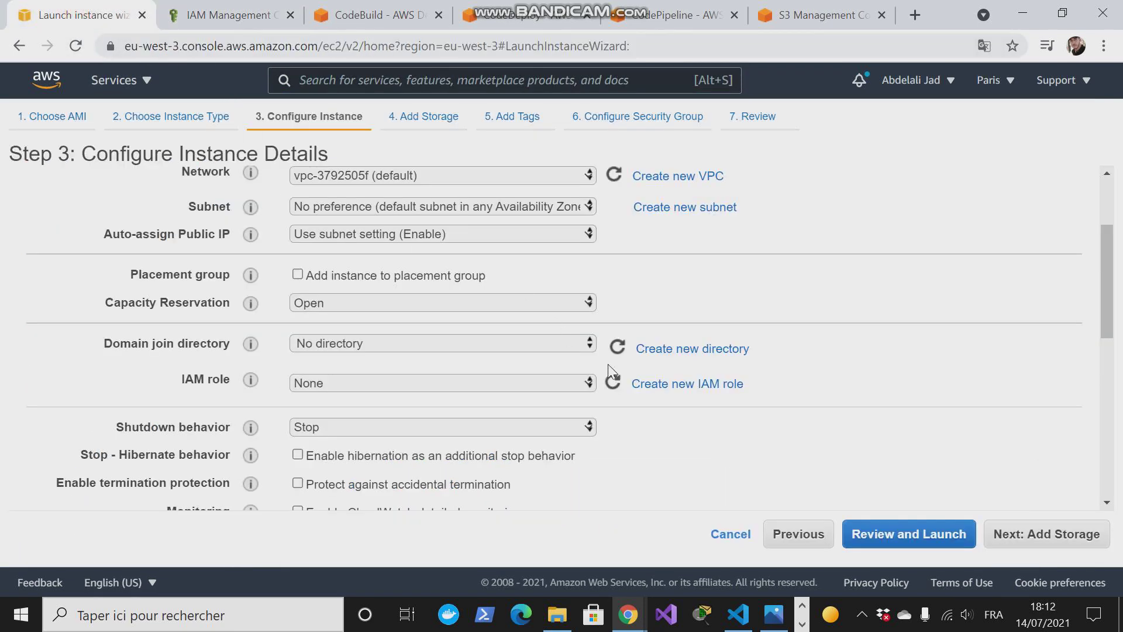
{"action": "left_click", "coordinate": [610, 386]}
{"action": "left_click", "coordinate": [549, 381]}
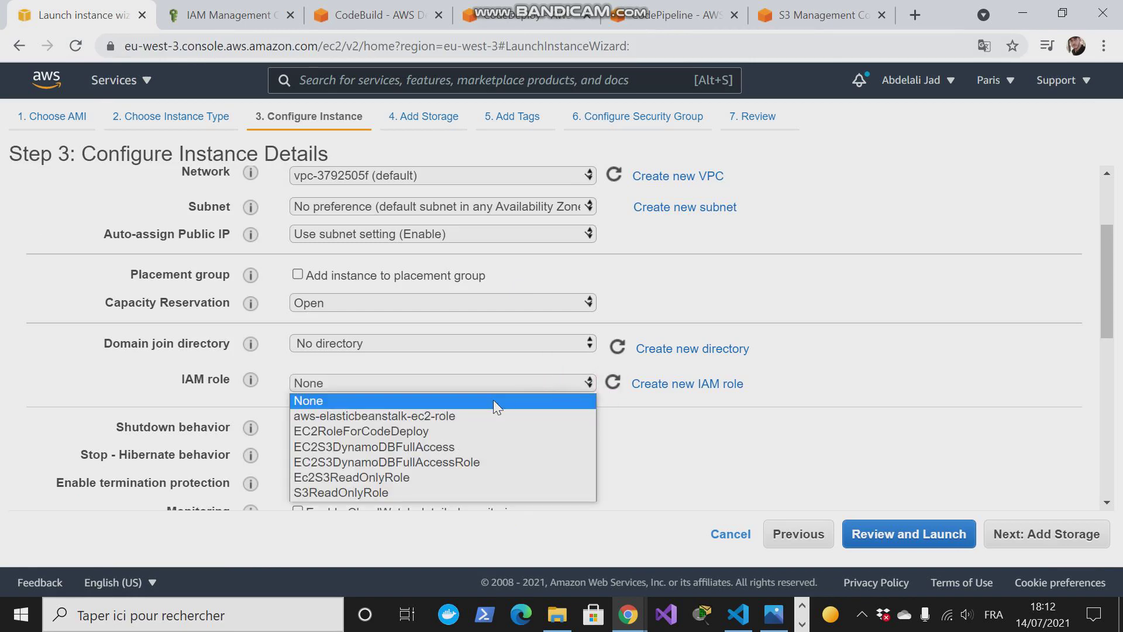
{"action": "left_click", "coordinate": [356, 479]}
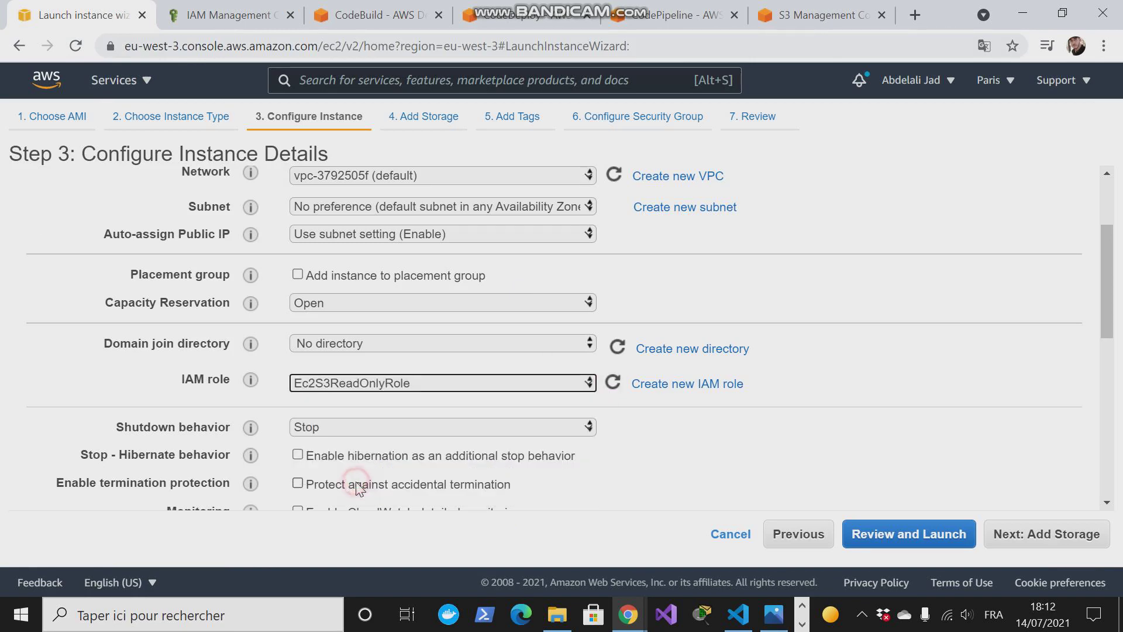
- Copy the bash script on lines 7 to 18 of README.md in Visual Studio Code and return to the launch wizard's user data field
{"action": "left_click_drag", "start_coordinate": [1106, 337], "coordinate": [1096, 492]}
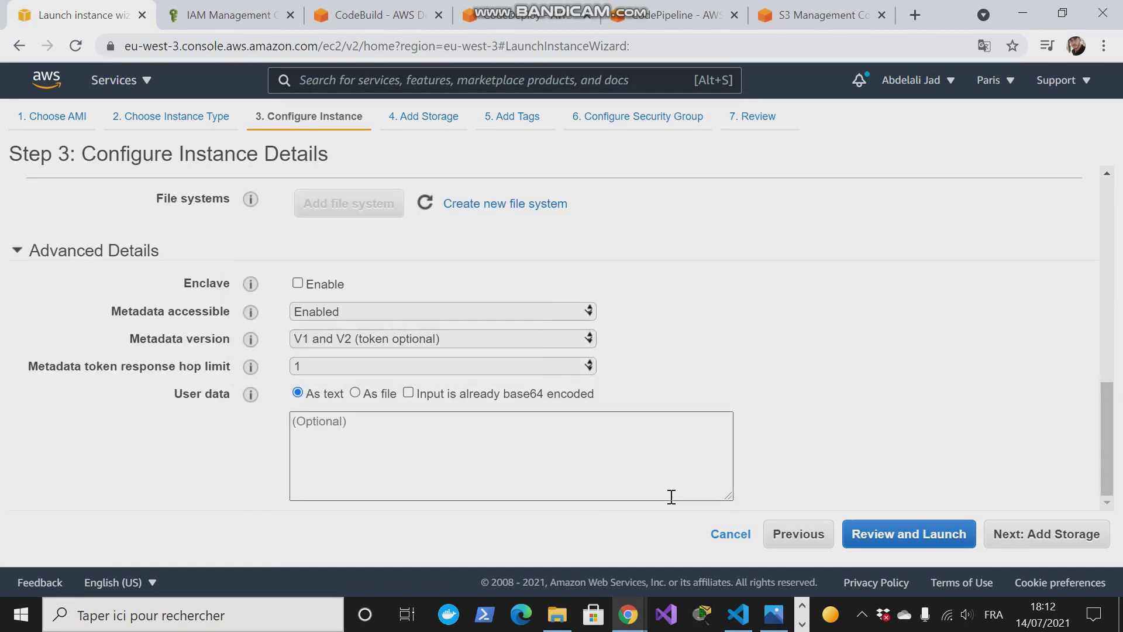
{"action": "left_click", "coordinate": [738, 614]}
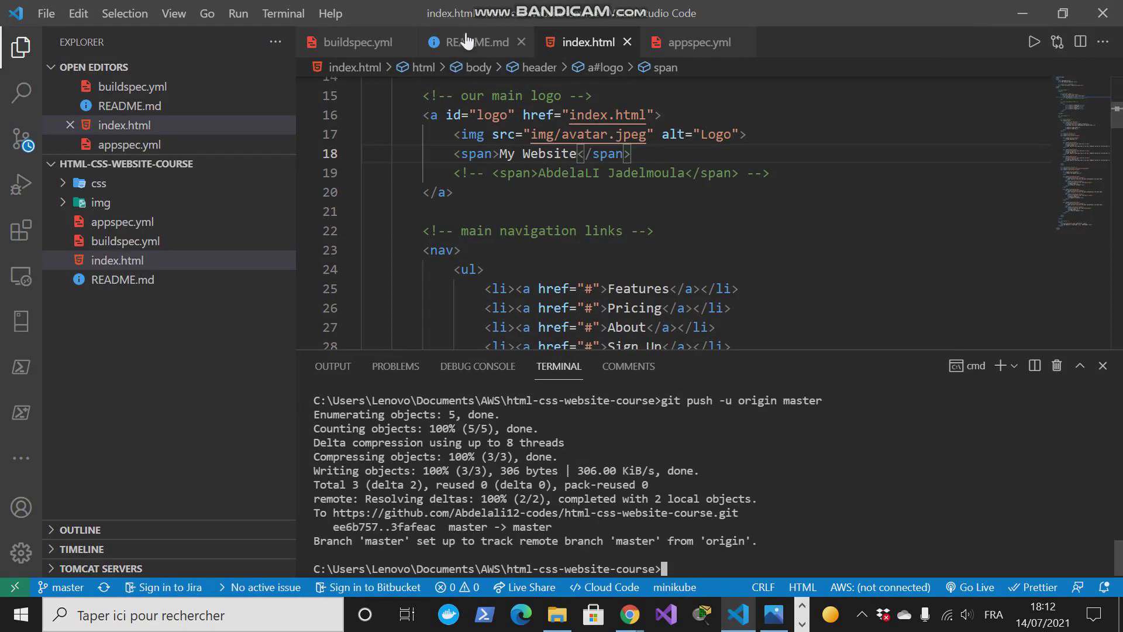
{"action": "left_click", "coordinate": [462, 43]}
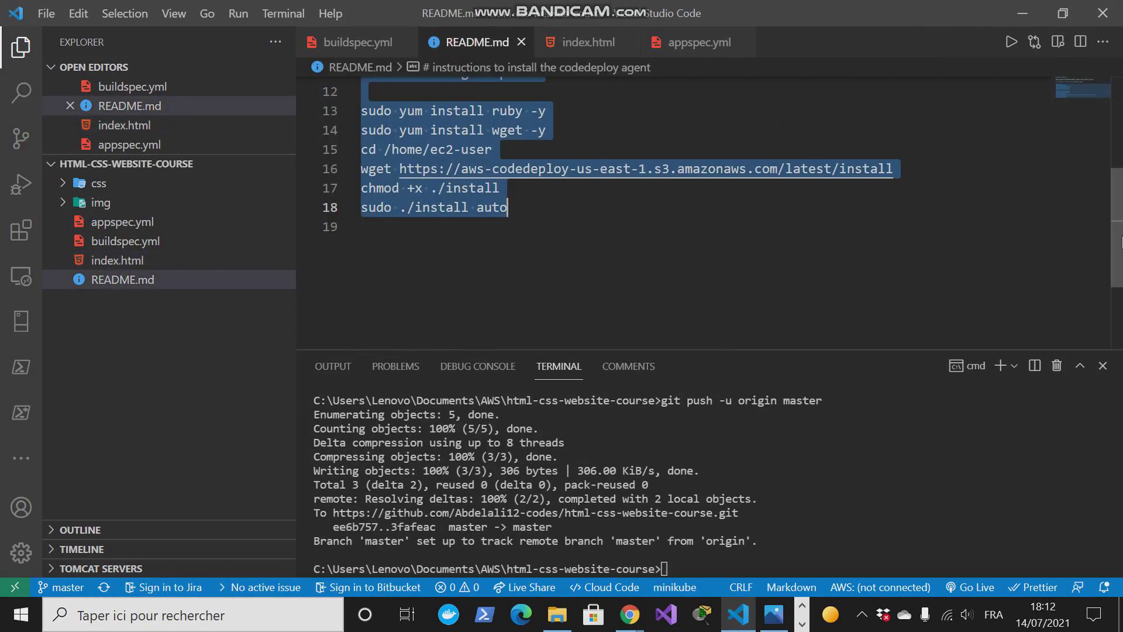
{"action": "scroll", "coordinate": [1028, 176], "scroll_direction": "up", "scroll_amount": 3}
{"action": "left_click", "coordinate": [816, 176]}
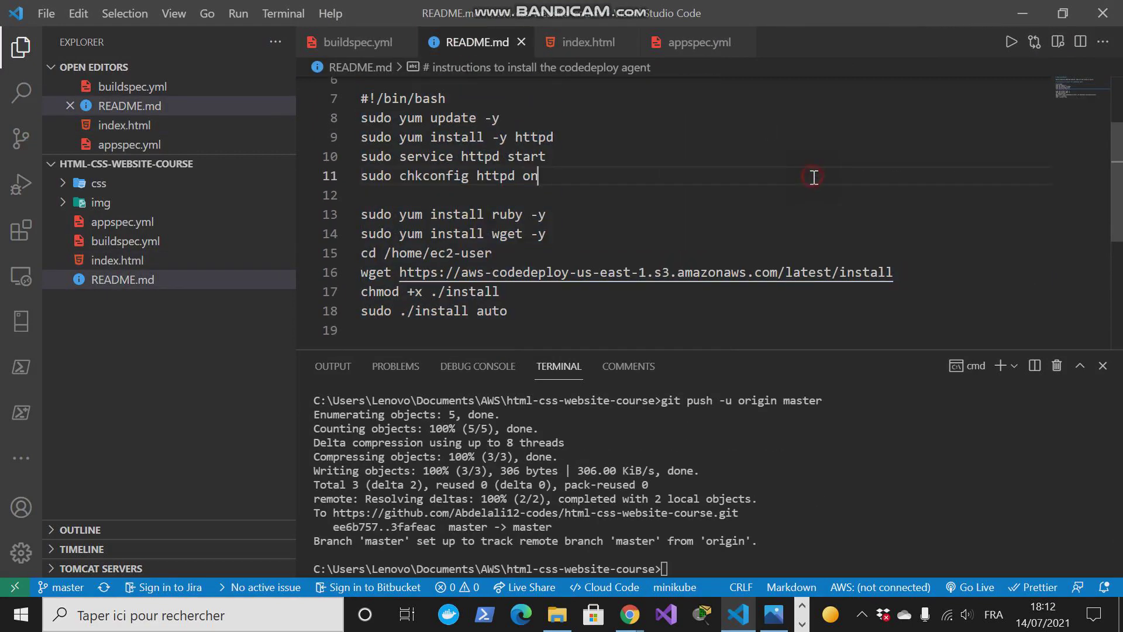
{"action": "left_click_drag", "start_coordinate": [514, 316], "coordinate": [336, 95]}
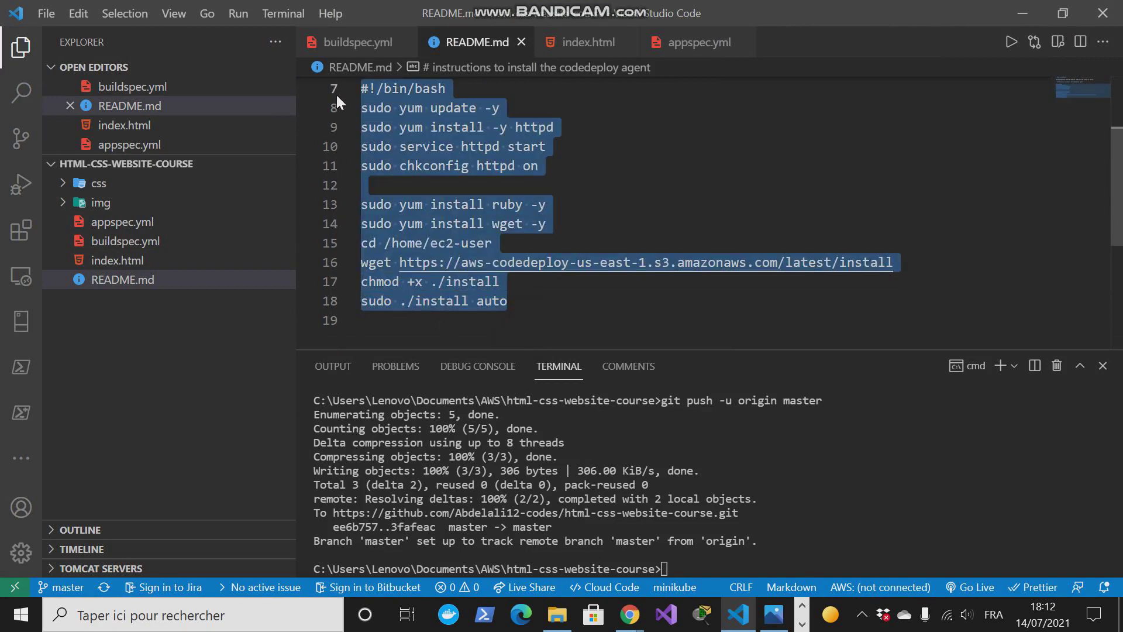
{"action": "right_click", "coordinate": [431, 132]}
{"action": "left_click", "coordinate": [454, 246]}
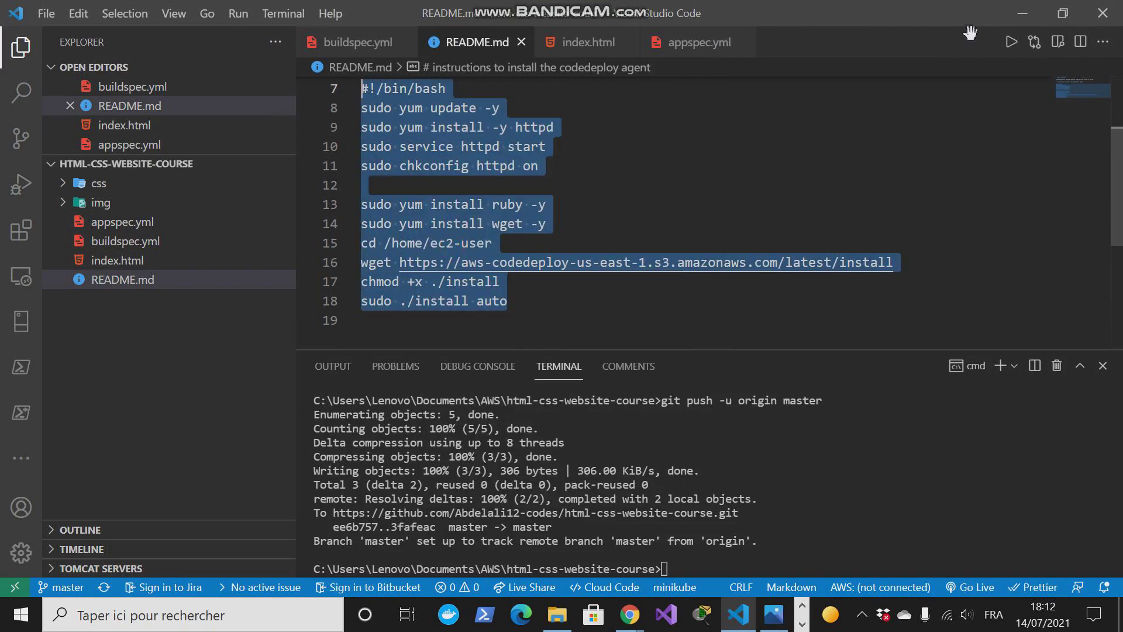
{"action": "left_click", "coordinate": [1022, 13]}
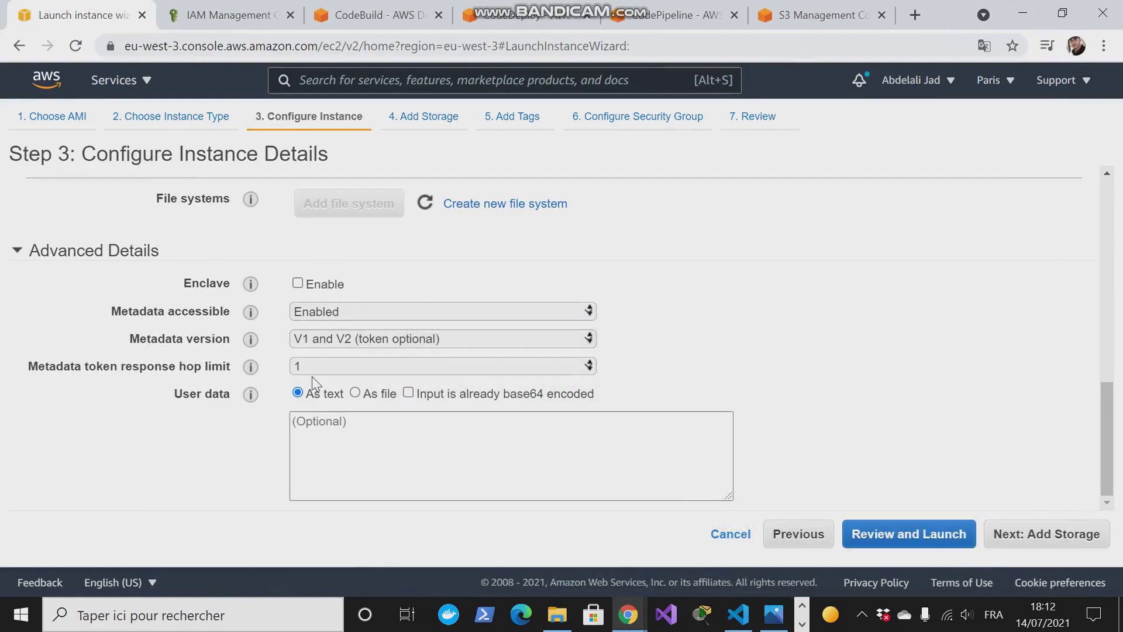
- Paste the copied bash script into the user data as text and proceed past storage with its default settings to the tags
{"action": "left_click", "coordinate": [301, 427]}
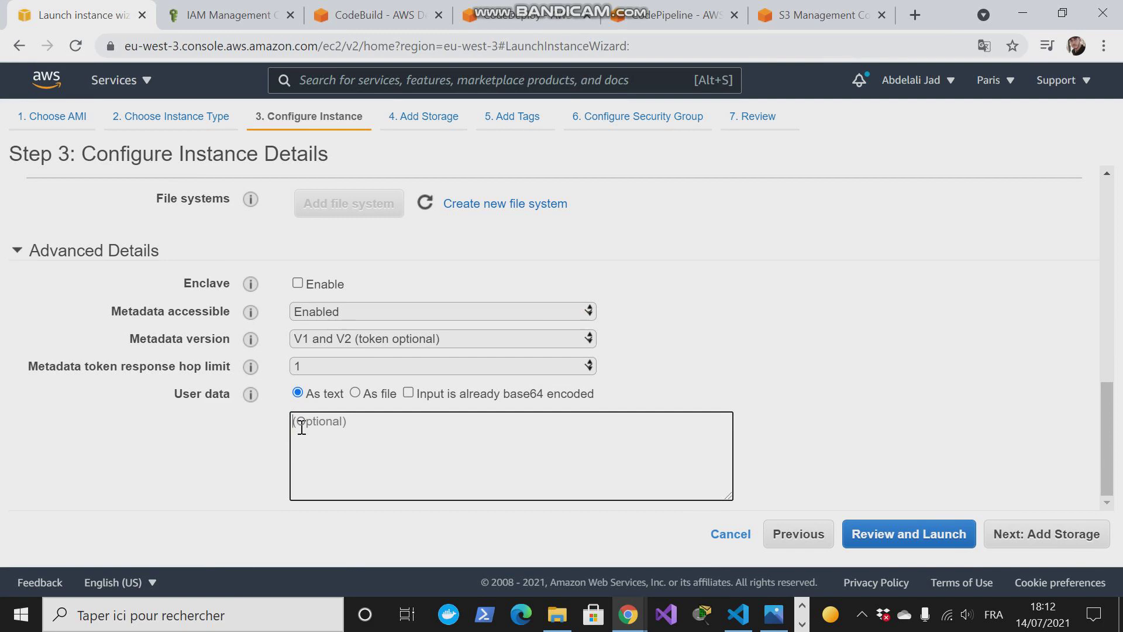
{"action": "key", "text": "ctrl+v"}
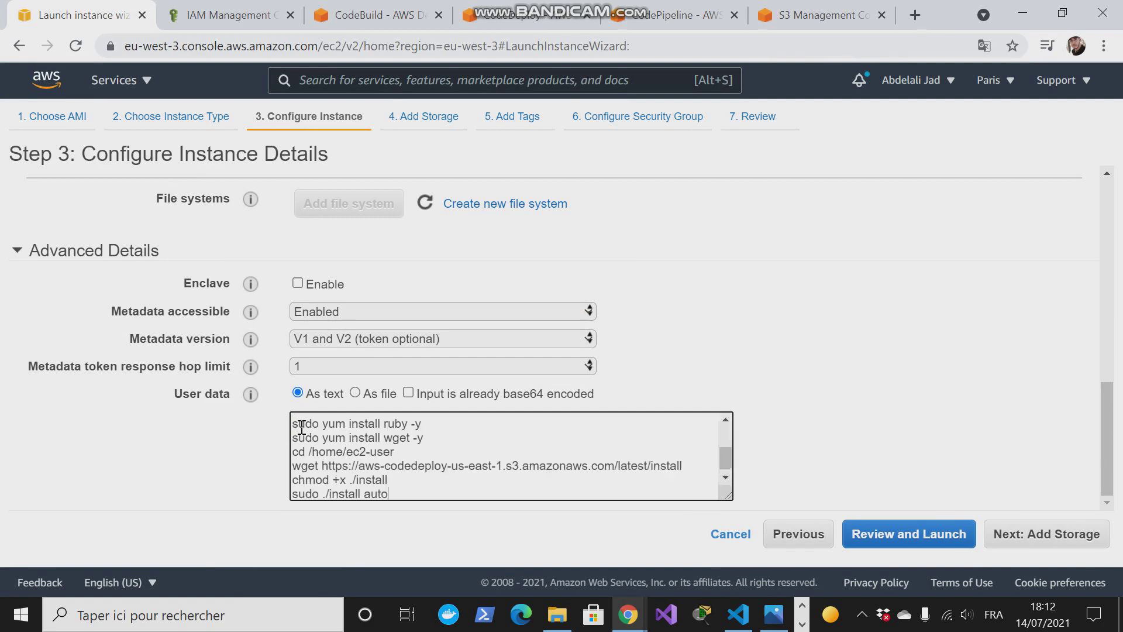
{"action": "left_click", "coordinate": [1073, 534]}
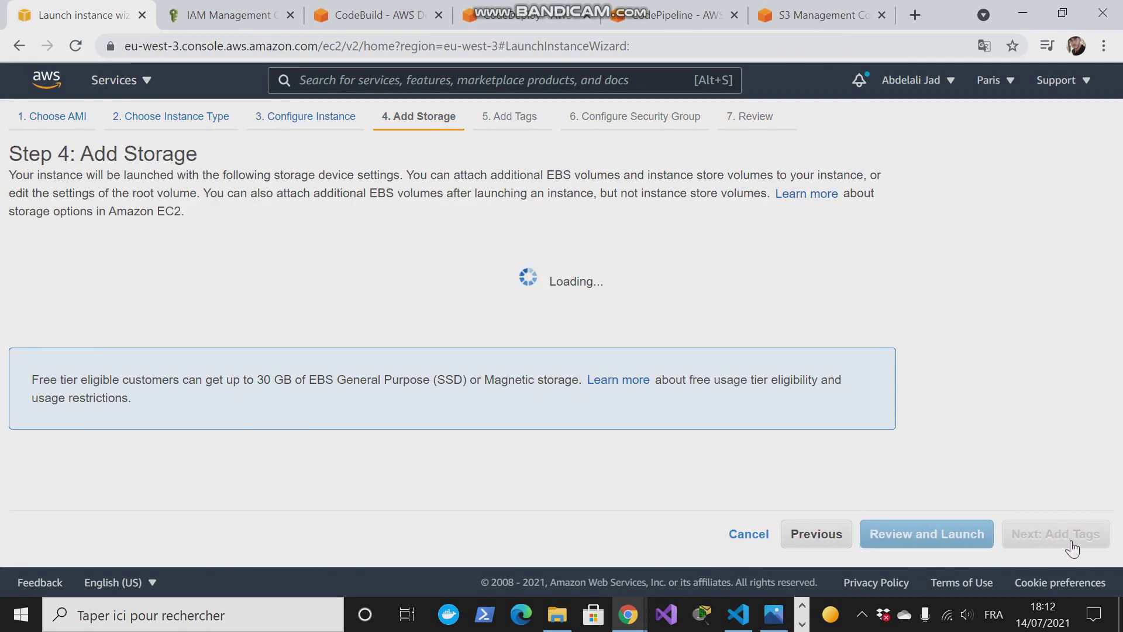
{"action": "left_click", "coordinate": [1053, 542]}
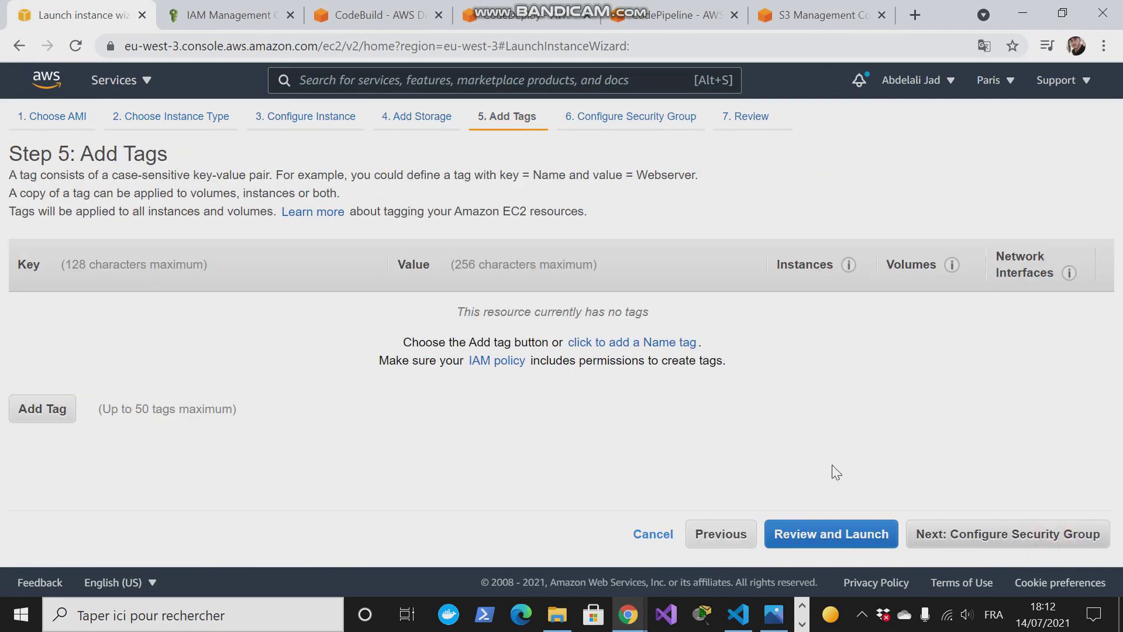
- Add an instance tag with the key Name and the value website_server
{"action": "left_click", "coordinate": [35, 407]}
{"action": "left_click", "coordinate": [105, 318]}
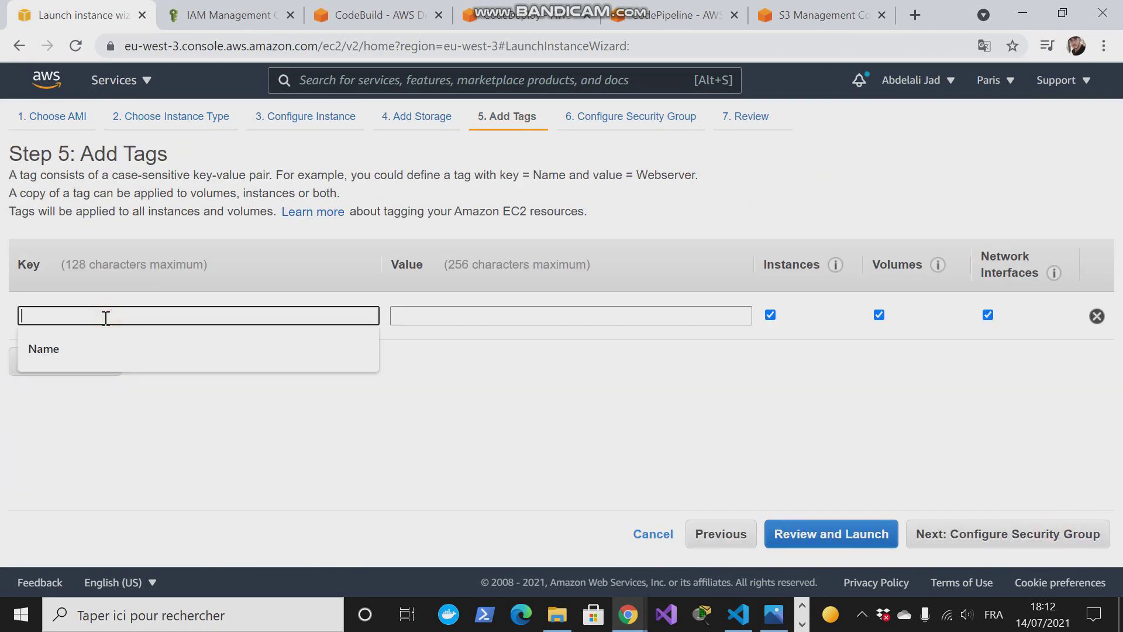
{"action": "left_click", "coordinate": [69, 339]}
{"action": "left_click", "coordinate": [454, 315]}
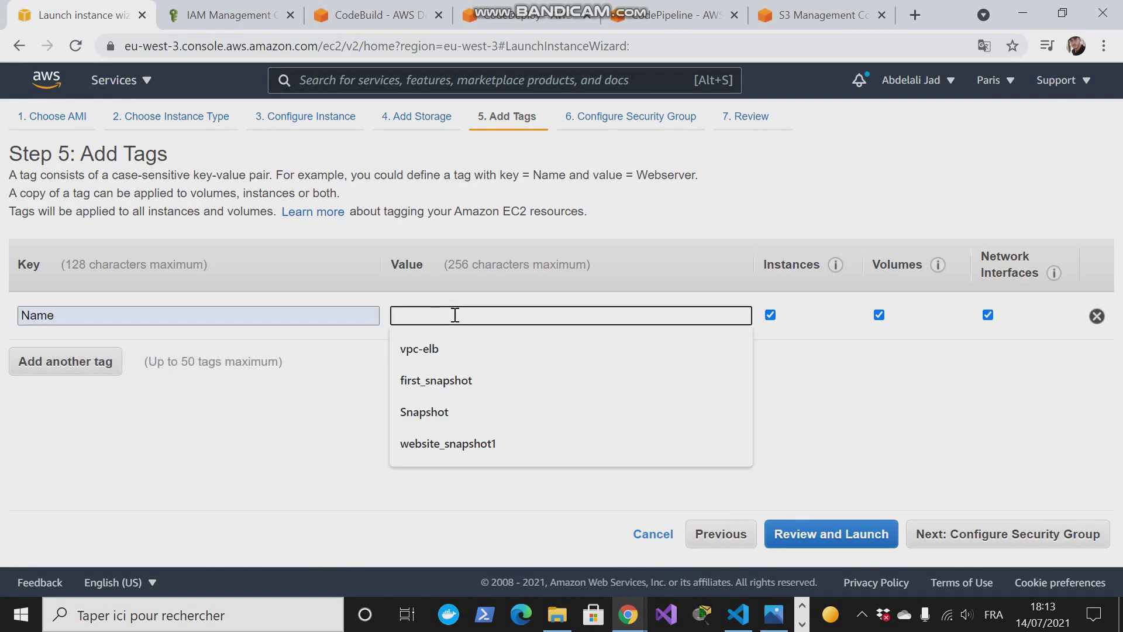
{"action": "type", "text": "webs"}
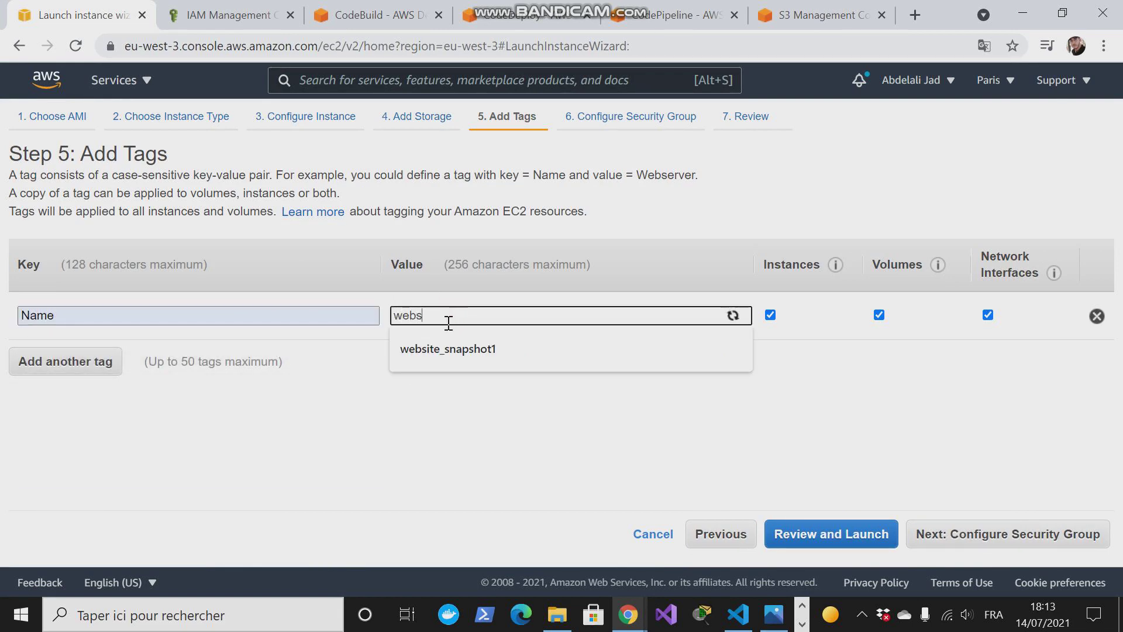
{"action": "type", "text": "ite_server"}
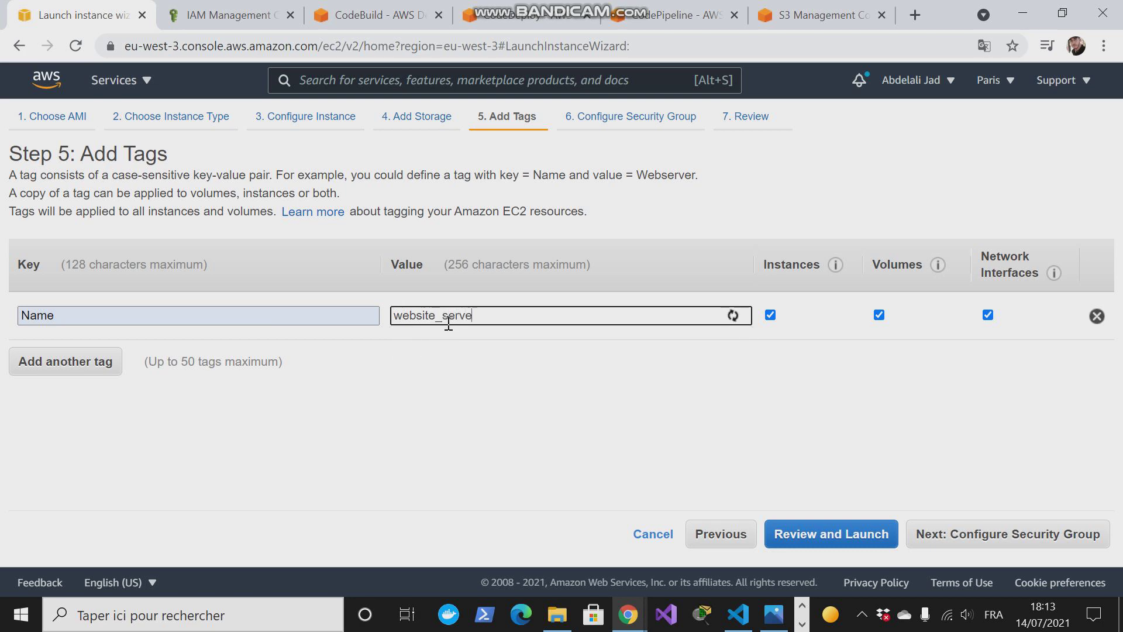
- Add a second tag with the key Environment and the value development, and proceed to the security group configuration
{"action": "left_click", "coordinate": [57, 368]}
{"action": "left_click", "coordinate": [56, 364]}
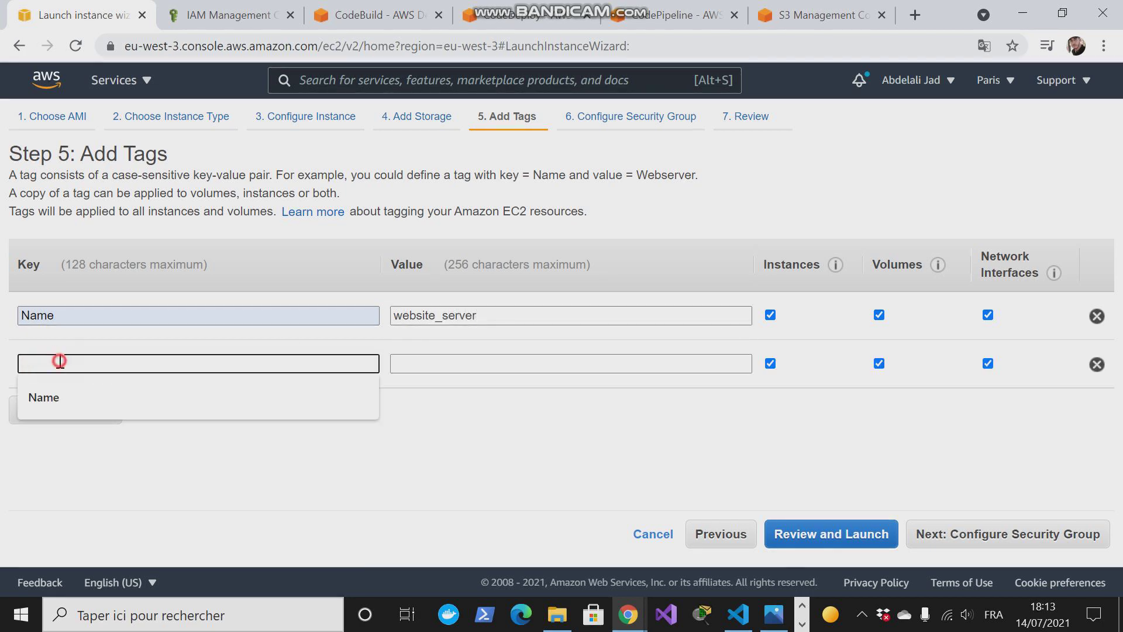
{"action": "type", "text": "Envir"}
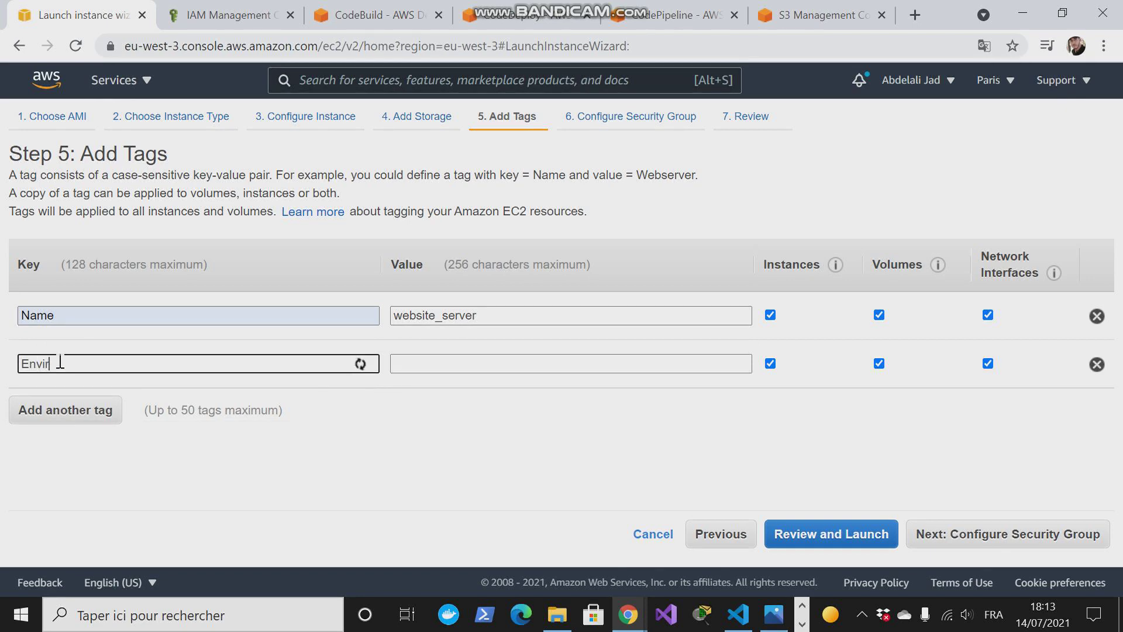
{"action": "left_click", "coordinate": [35, 393]}
{"action": "left_click", "coordinate": [452, 366]}
{"action": "type", "text": "de"}
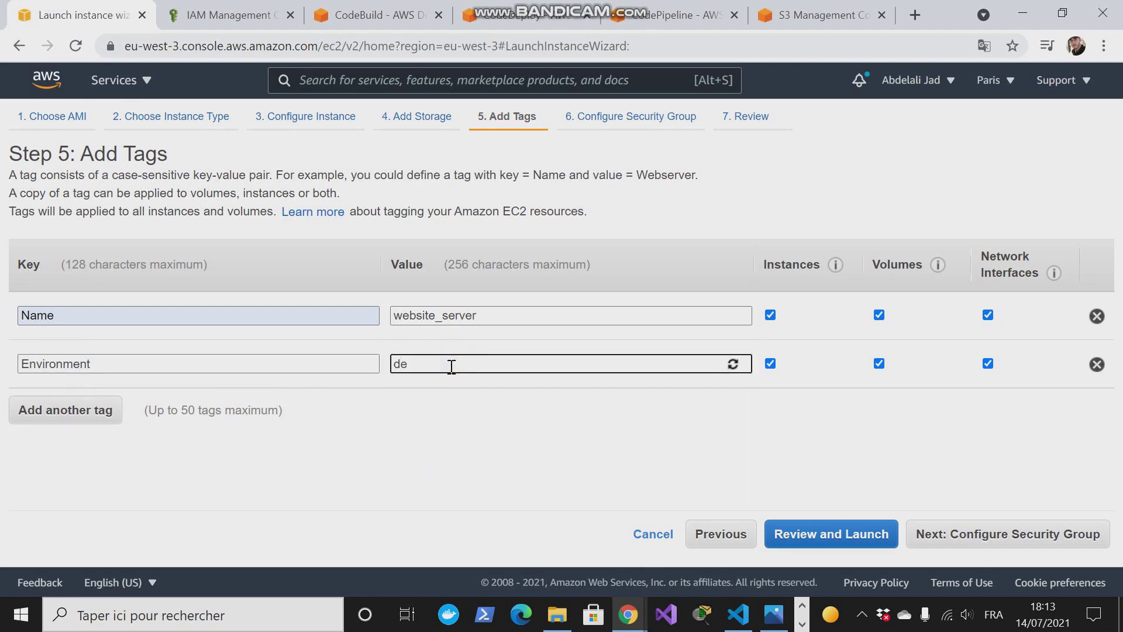
{"action": "type", "text": "velopment"}
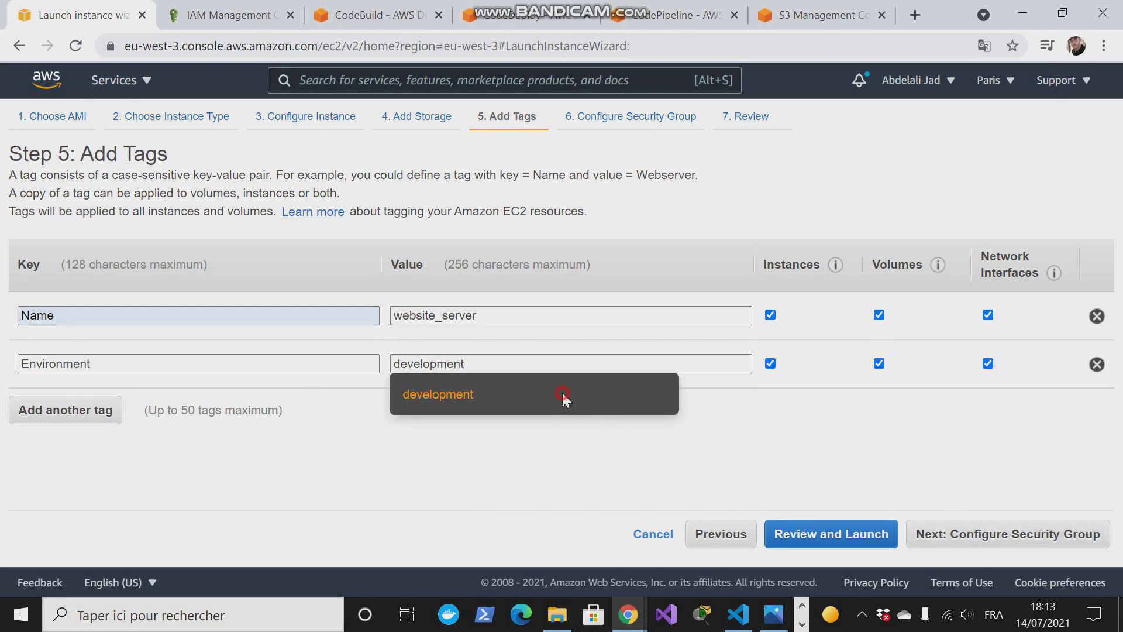
{"action": "left_click", "coordinate": [566, 396]}
{"action": "left_click", "coordinate": [989, 535]}
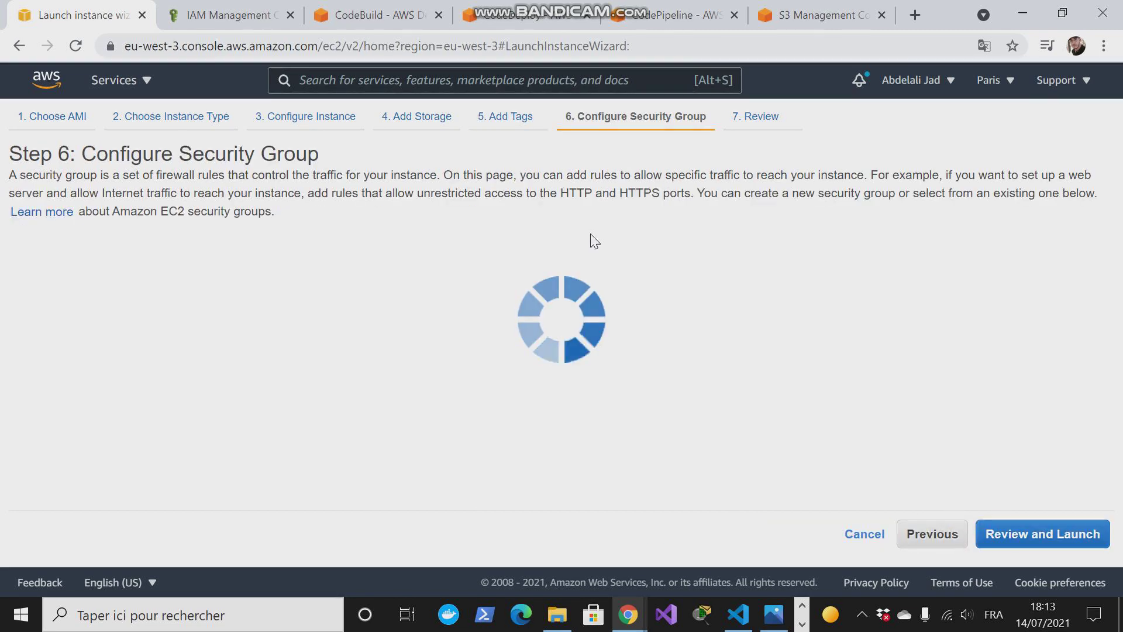
- Name the new security group webserver_security_group
{"action": "left_click_drag", "start_coordinate": [433, 291], "coordinate": [260, 316]}
{"action": "key", "text": "BackSpace"}
{"action": "type", "text": "W"}
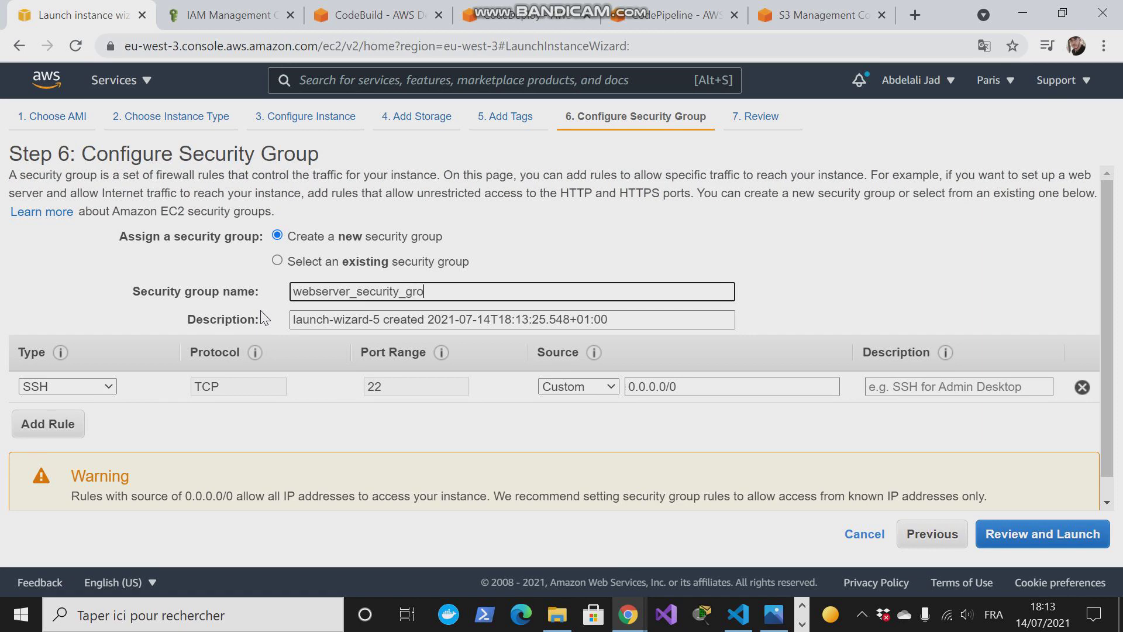
- Add an HTTP rule on port 80 to the security group and proceed to the launch review
{"action": "left_click", "coordinate": [48, 424]}
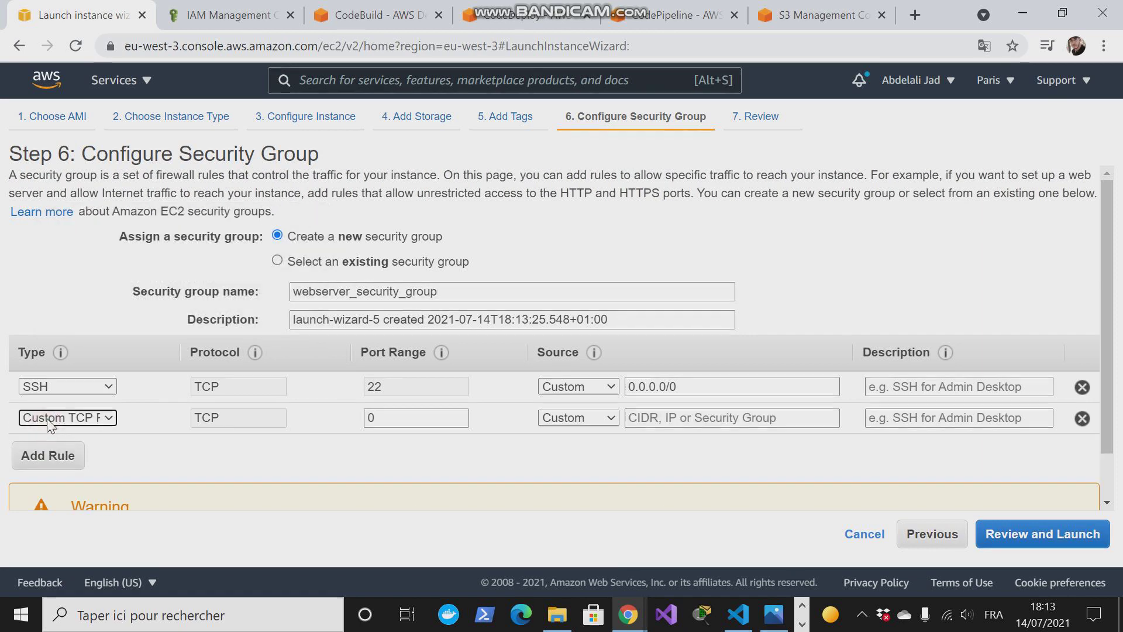
{"action": "left_click", "coordinate": [74, 419]}
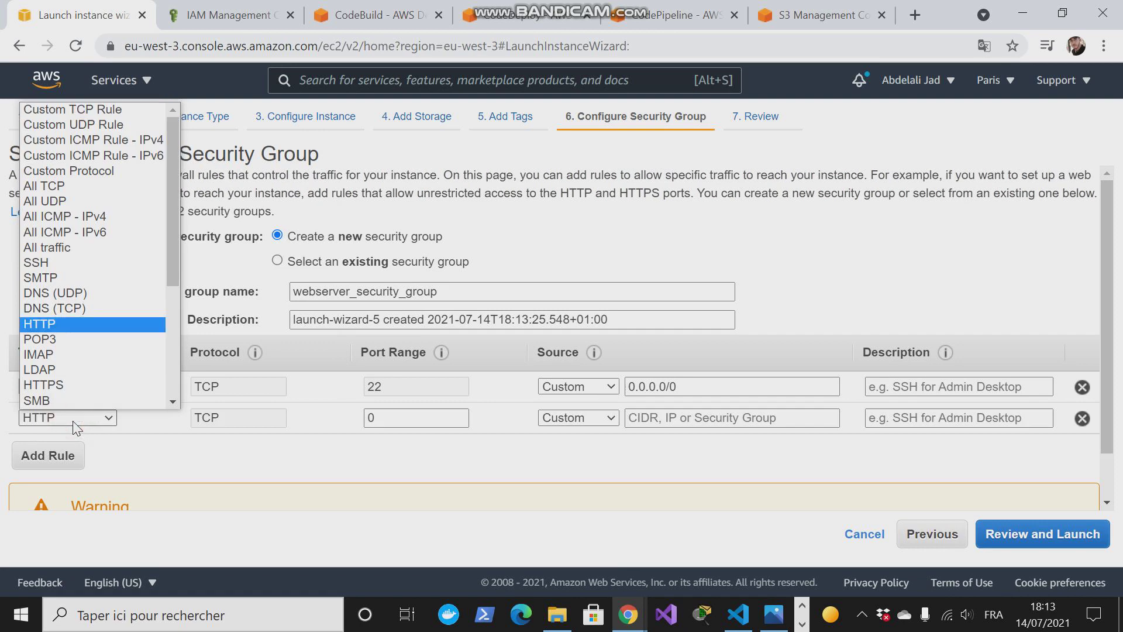
{"action": "left_click", "coordinate": [69, 323]}
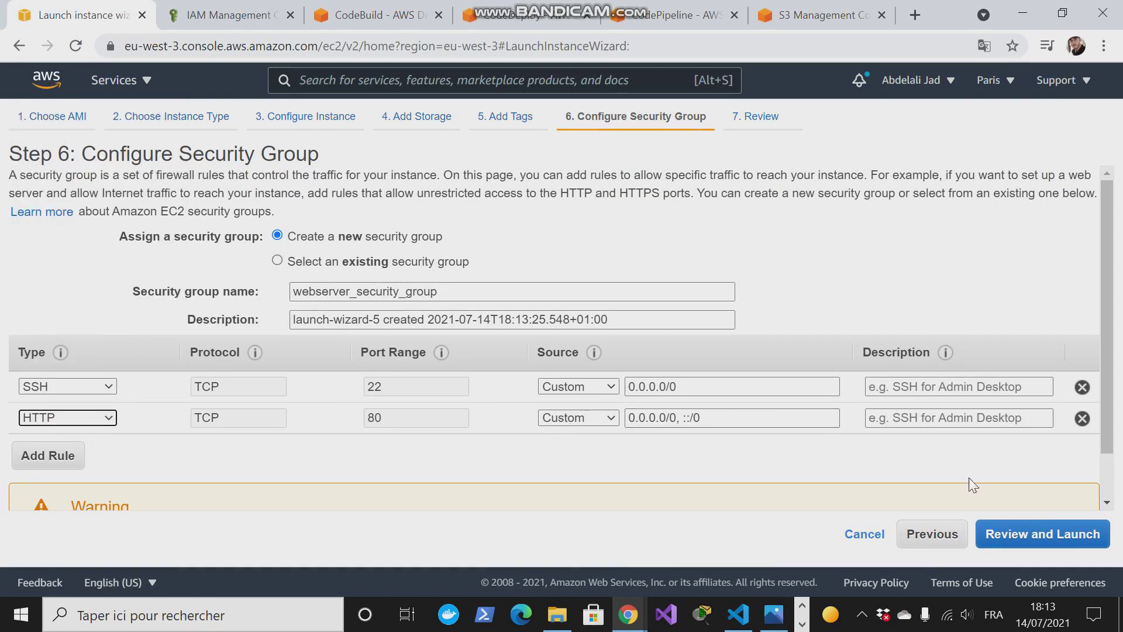
{"action": "left_click", "coordinate": [1038, 539]}
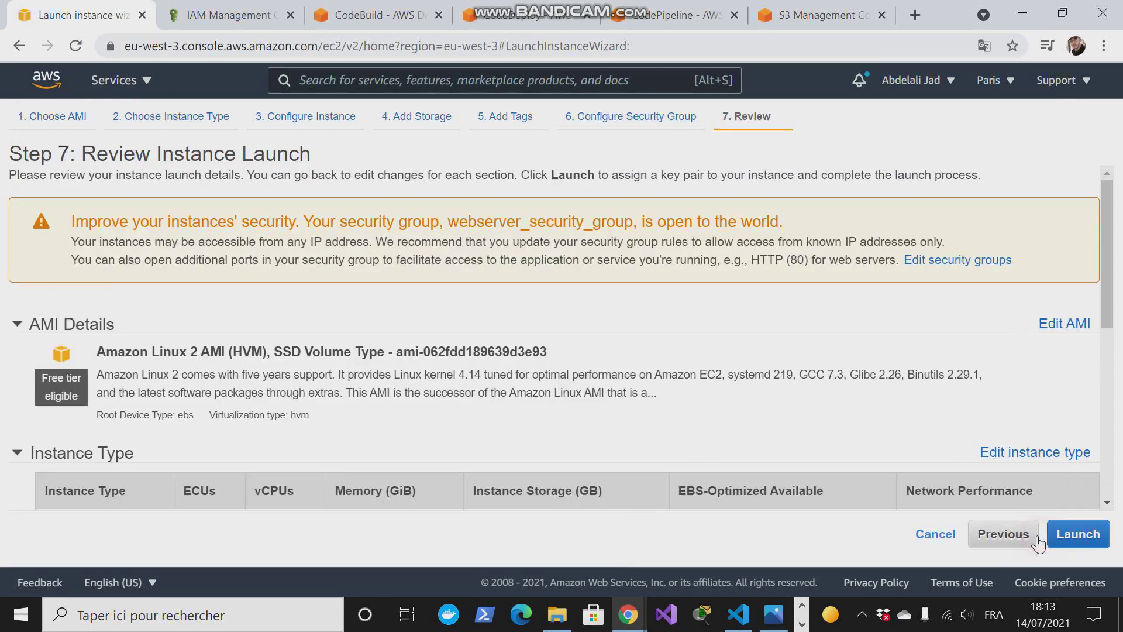
- Launch the instance with the existing key pair my_key_pair, acknowledging access to its private key, and open the instances list
{"action": "left_click", "coordinate": [1069, 534]}
{"action": "left_click", "coordinate": [375, 393]}
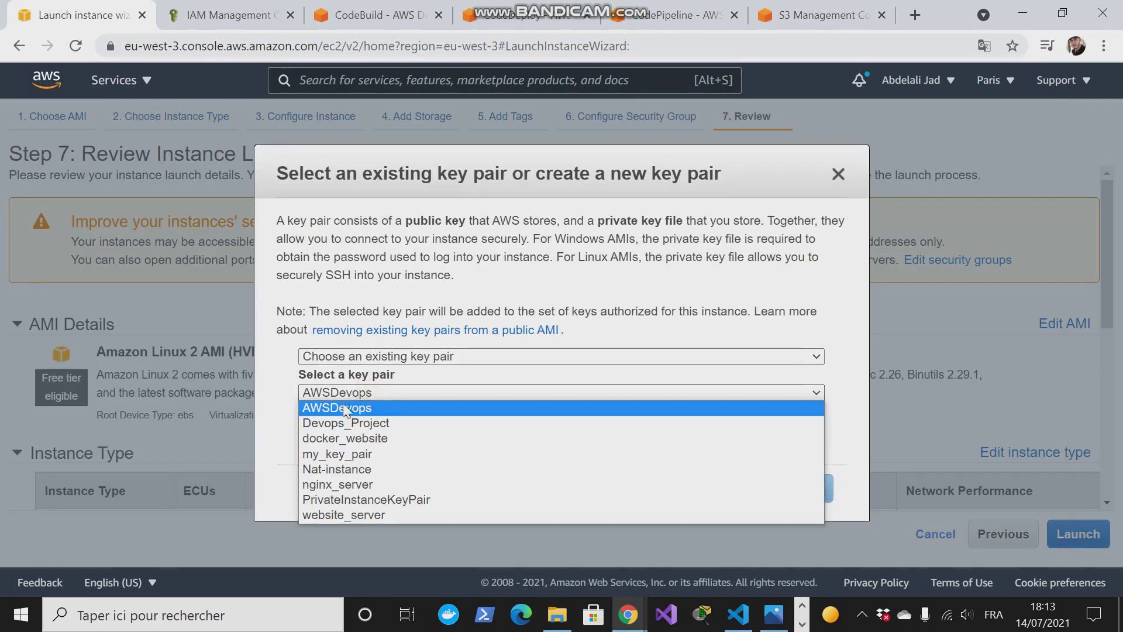
{"action": "left_click", "coordinate": [331, 454]}
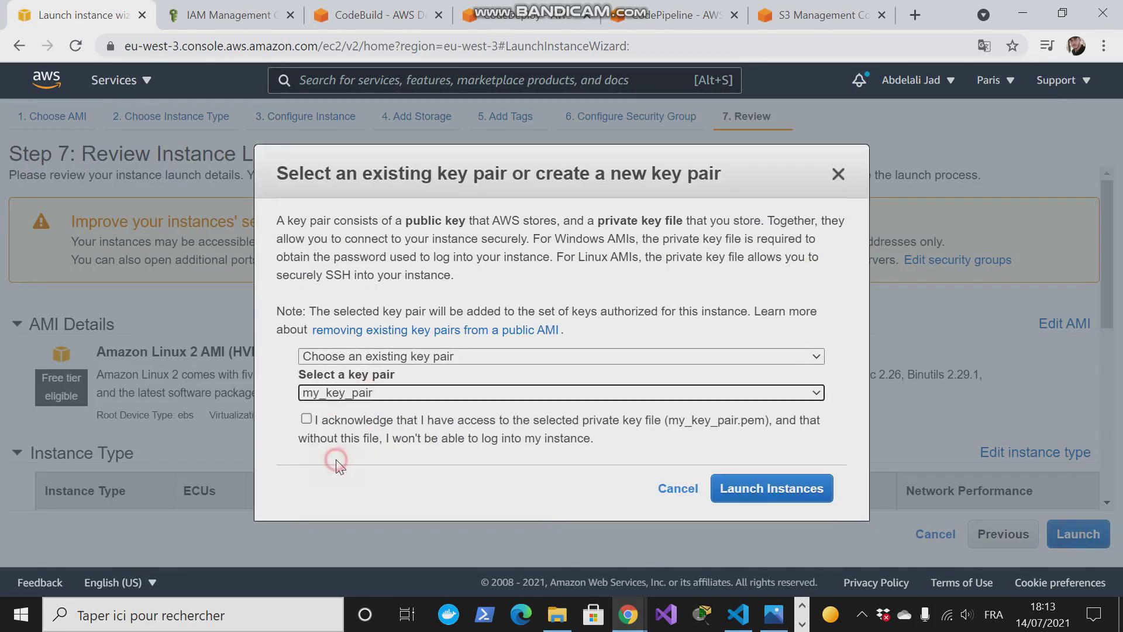
{"action": "left_click", "coordinate": [752, 491]}
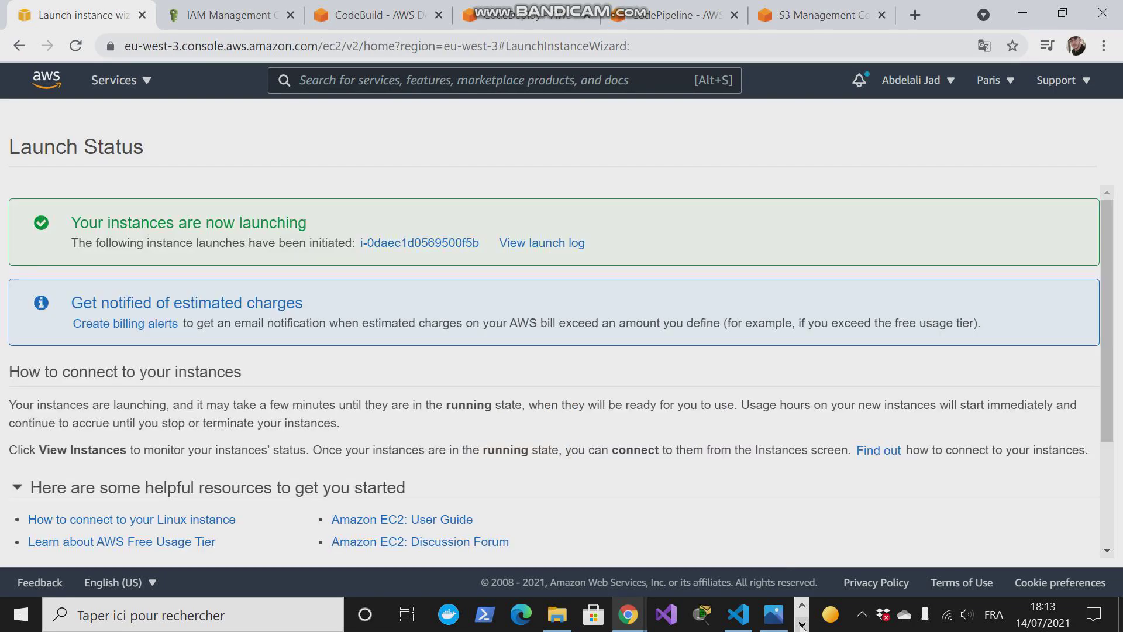
{"action": "left_click_drag", "start_coordinate": [1106, 323], "coordinate": [1106, 454]}
{"action": "left_click", "coordinate": [1027, 545]}
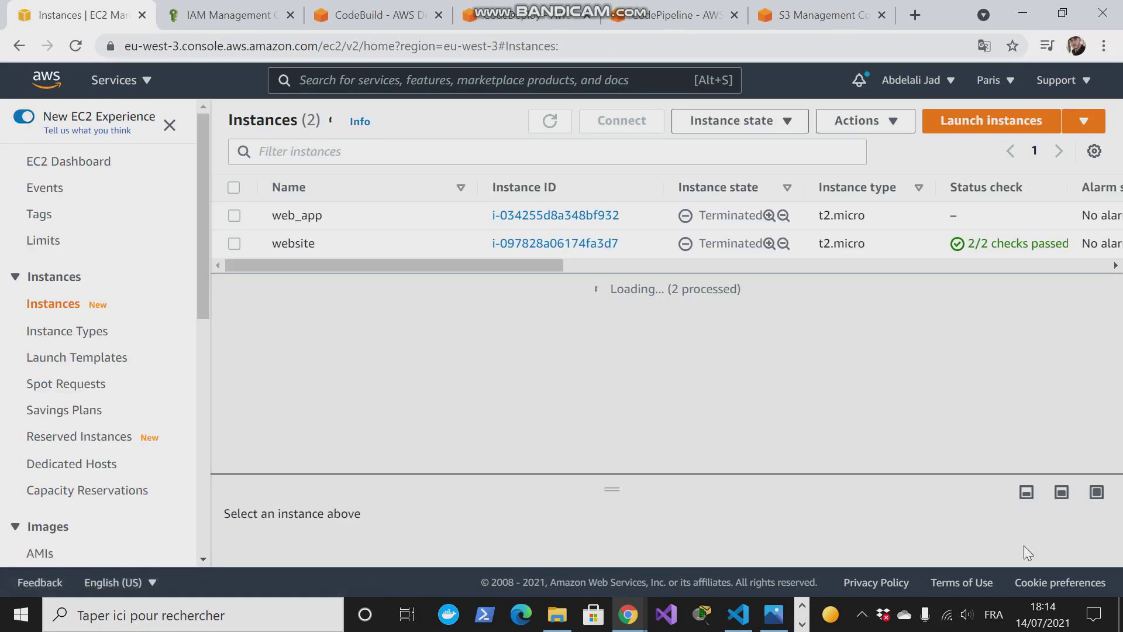
- Review the CodeDeploy agent install script in README.md in Visual Studio Code and the pipeline architecture diagram in Photos
{"action": "left_click", "coordinate": [738, 614]}
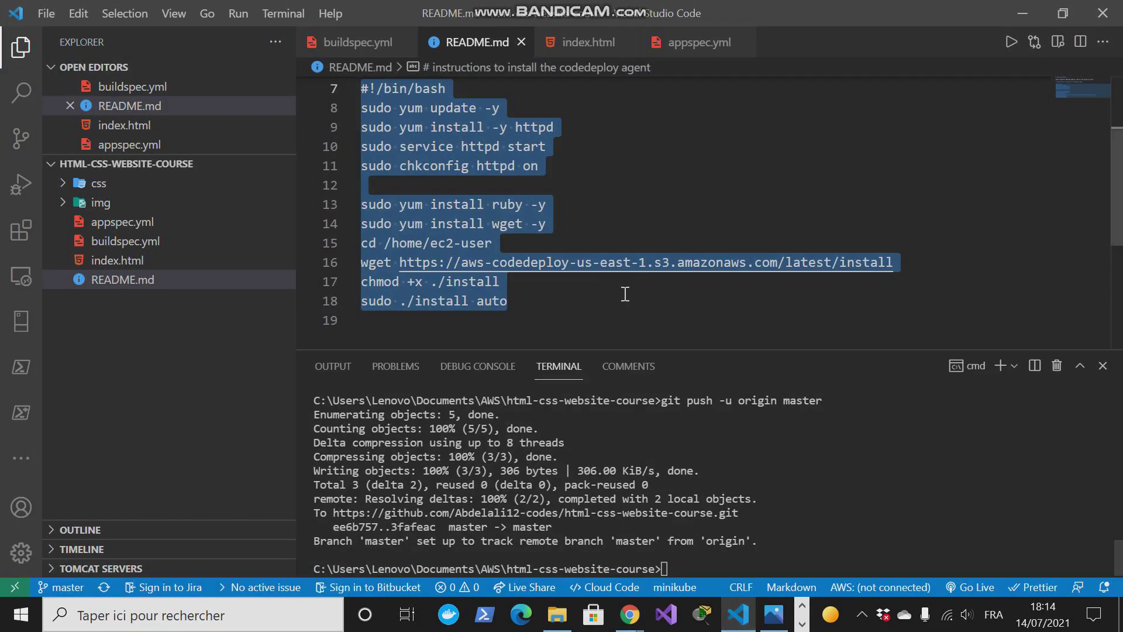
{"action": "left_click", "coordinate": [604, 297]}
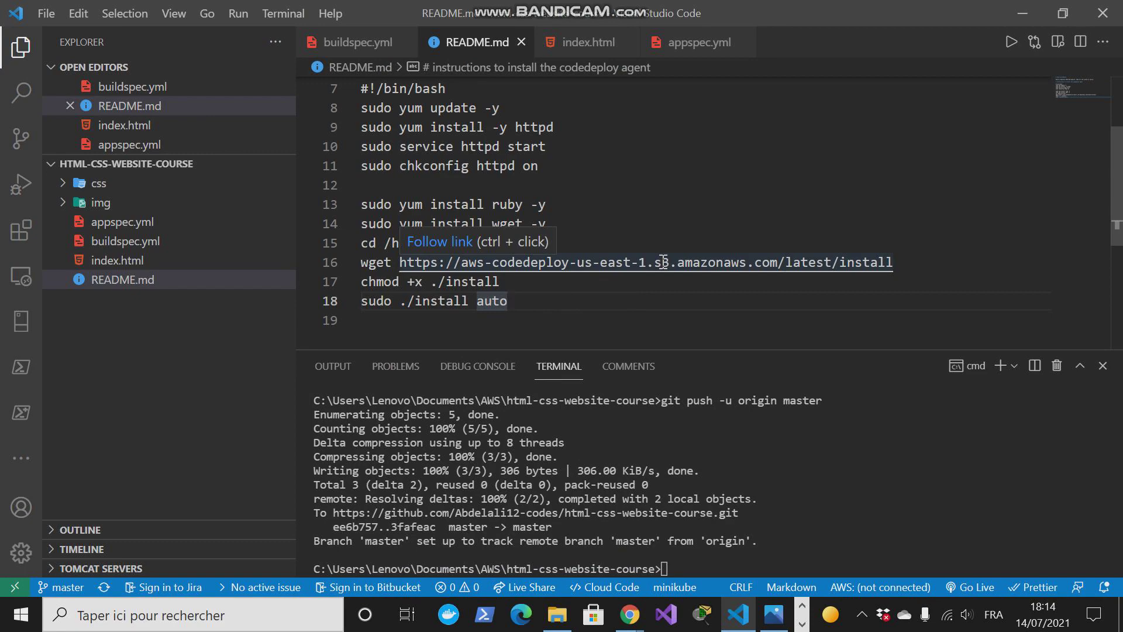
{"action": "left_click", "coordinate": [774, 614]}
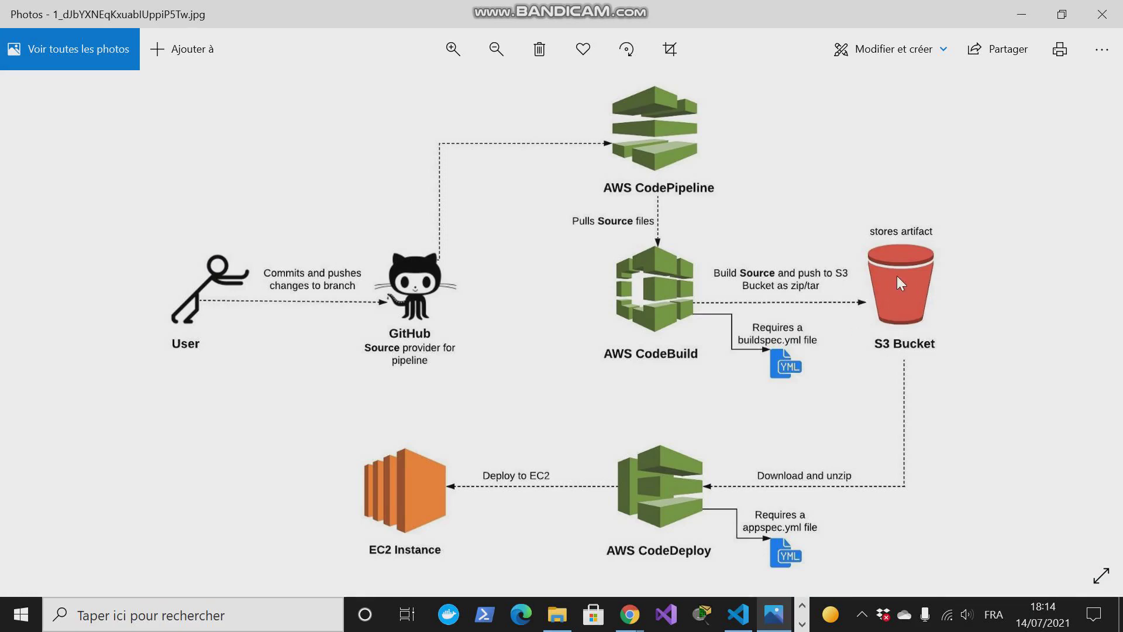
{"action": "left_click", "coordinate": [1021, 14]}
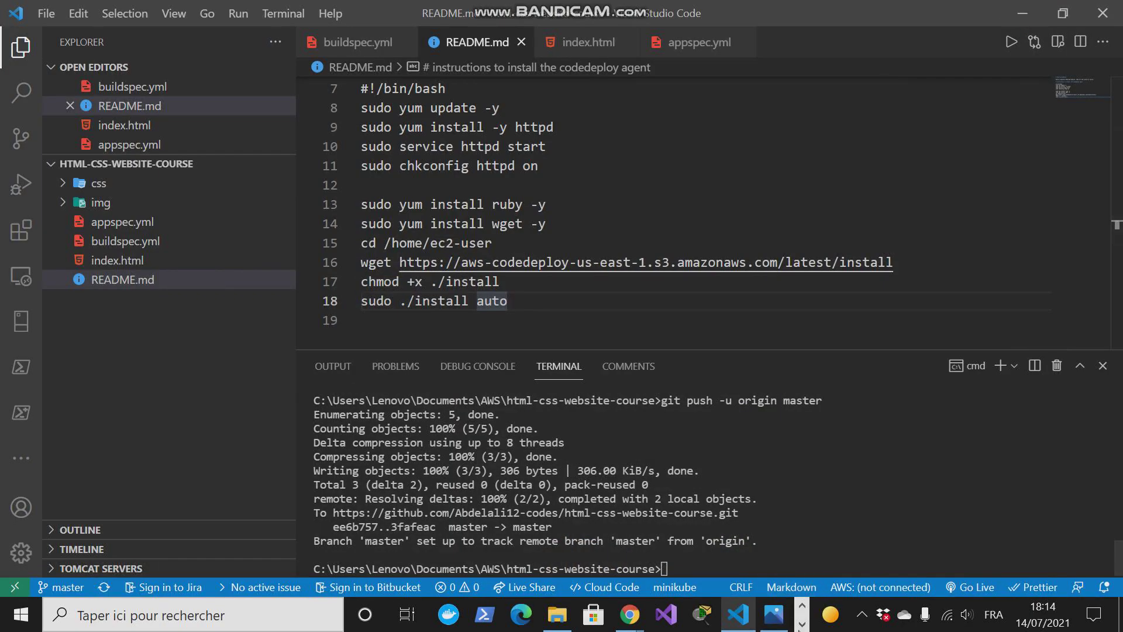
- Switch to MobaXterm and unpin Cisco Packet Tracer from the Windows taskbar
{"action": "left_click", "coordinate": [802, 623]}
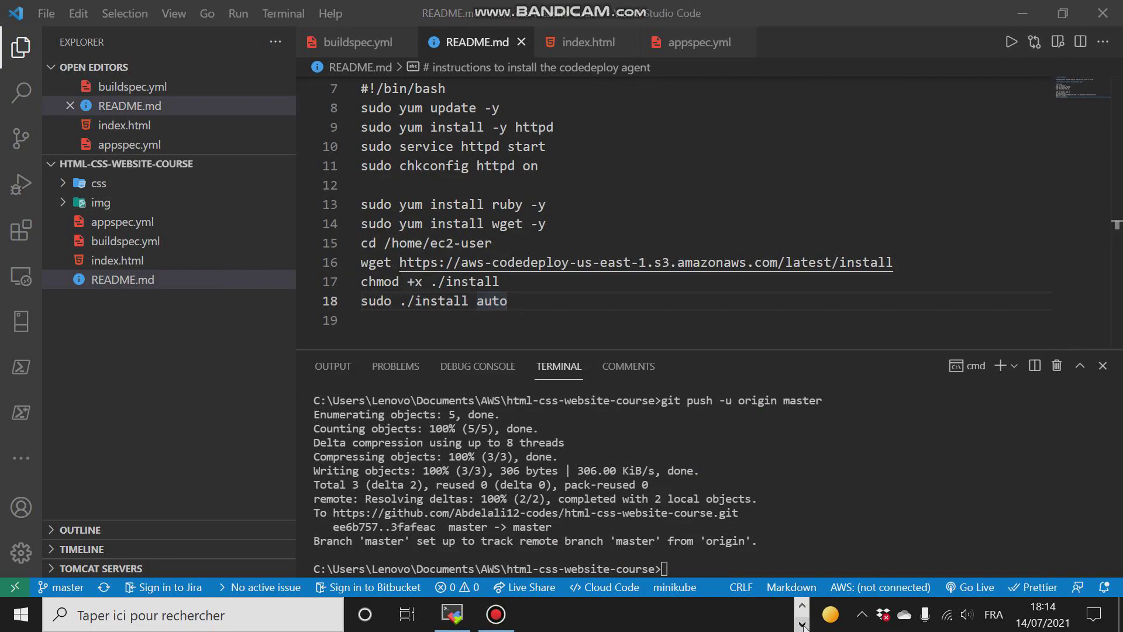
{"action": "left_click", "coordinate": [452, 615]}
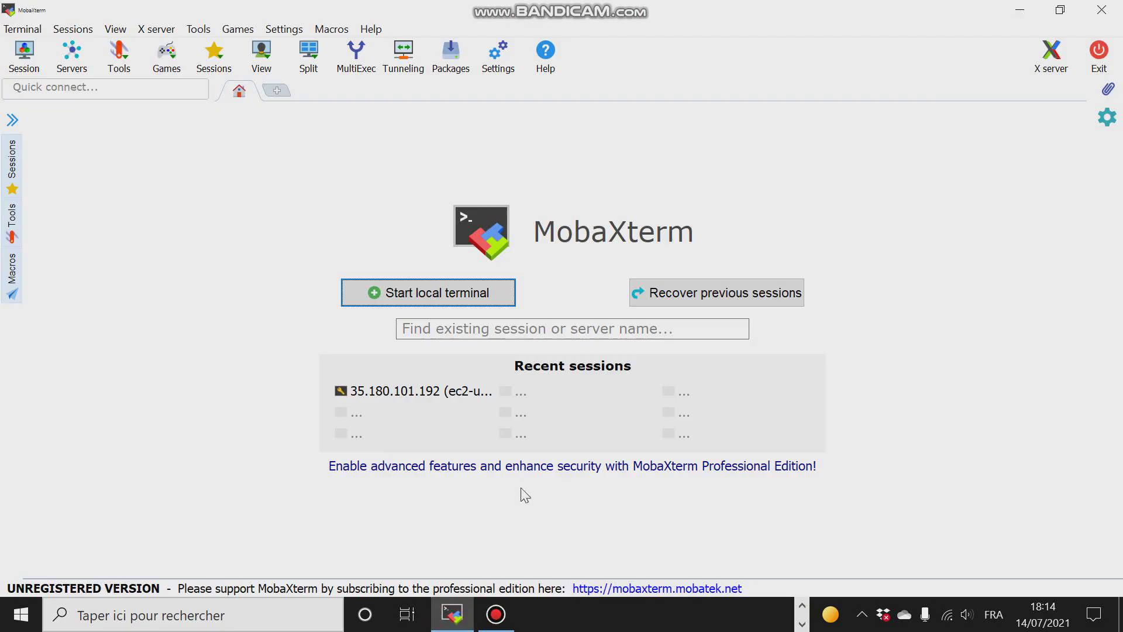
{"action": "left_click", "coordinate": [801, 609]}
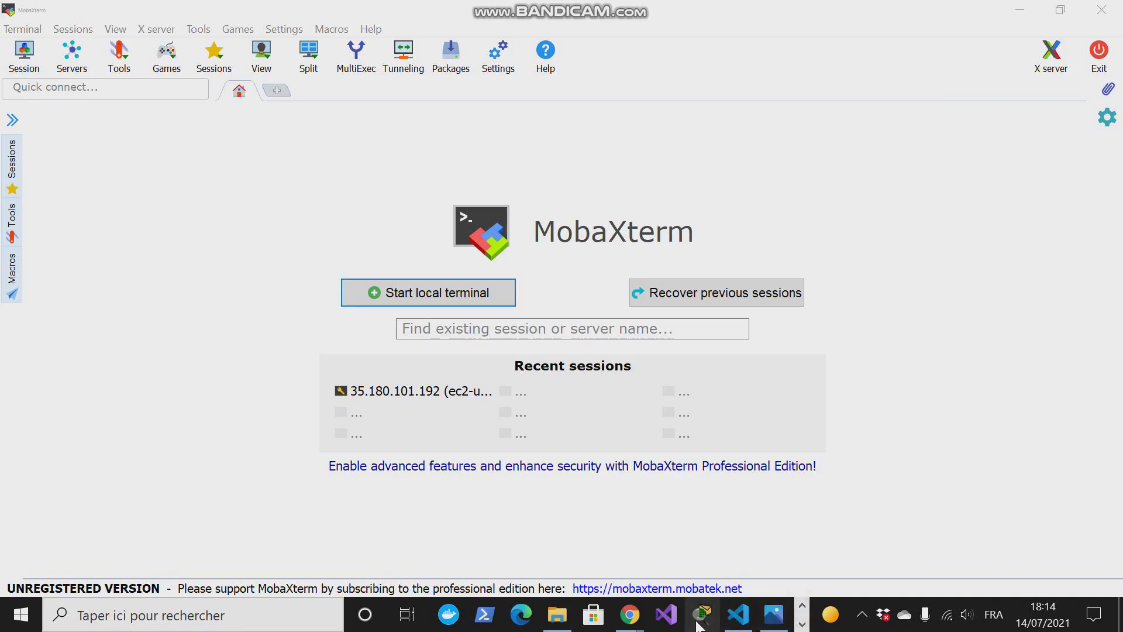
{"action": "right_click", "coordinate": [699, 624]}
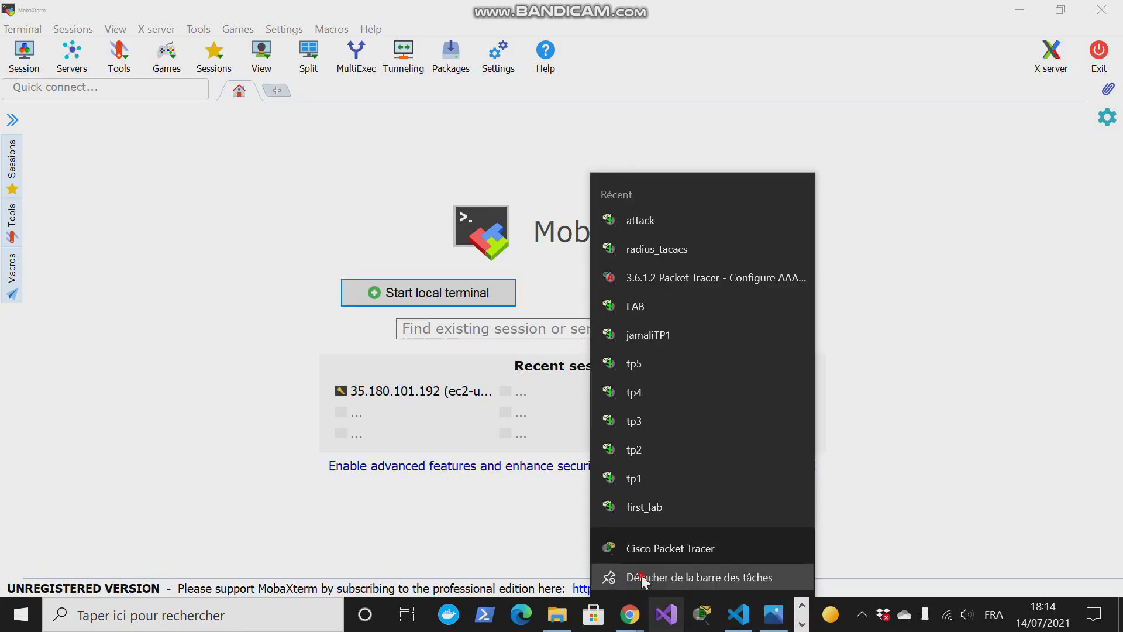
{"action": "left_click", "coordinate": [642, 575]}
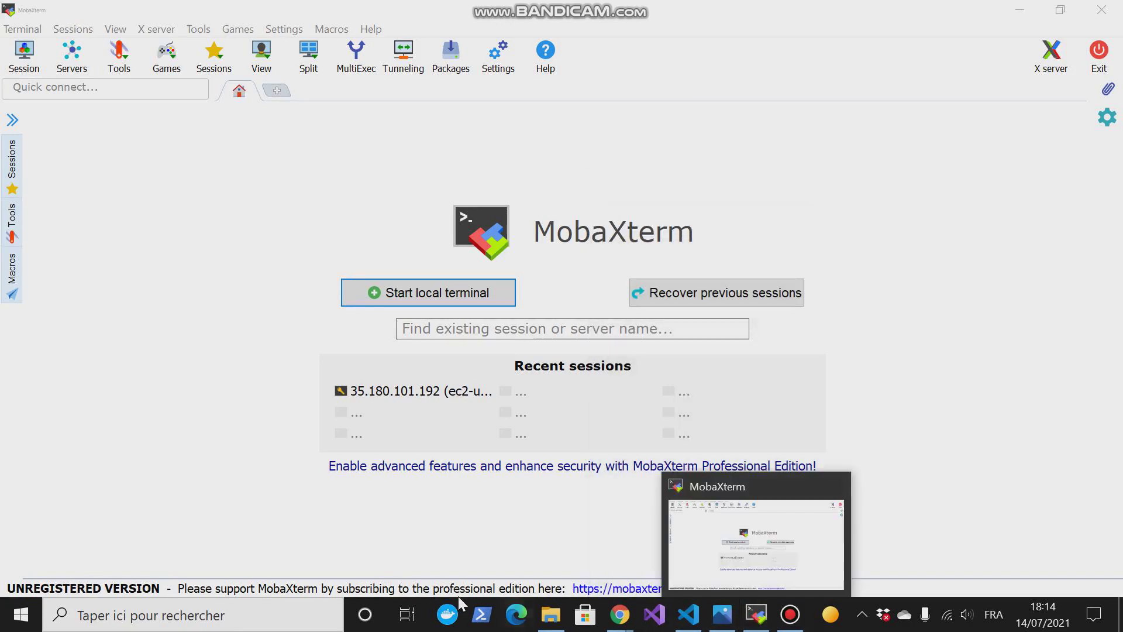
- Copy the public IPv4 address of the website_server instance from the EC2 console in Chrome and return to MobaXterm
{"action": "mouse_move", "coordinate": [619, 616]}
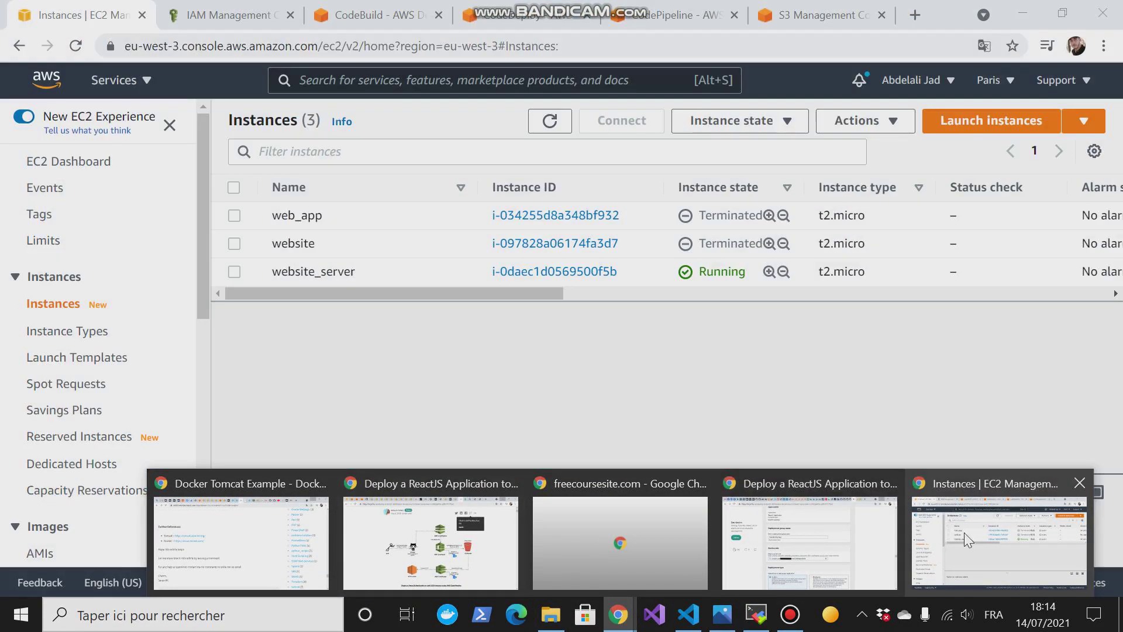
{"action": "left_click", "coordinate": [964, 532]}
{"action": "left_click", "coordinate": [536, 273]}
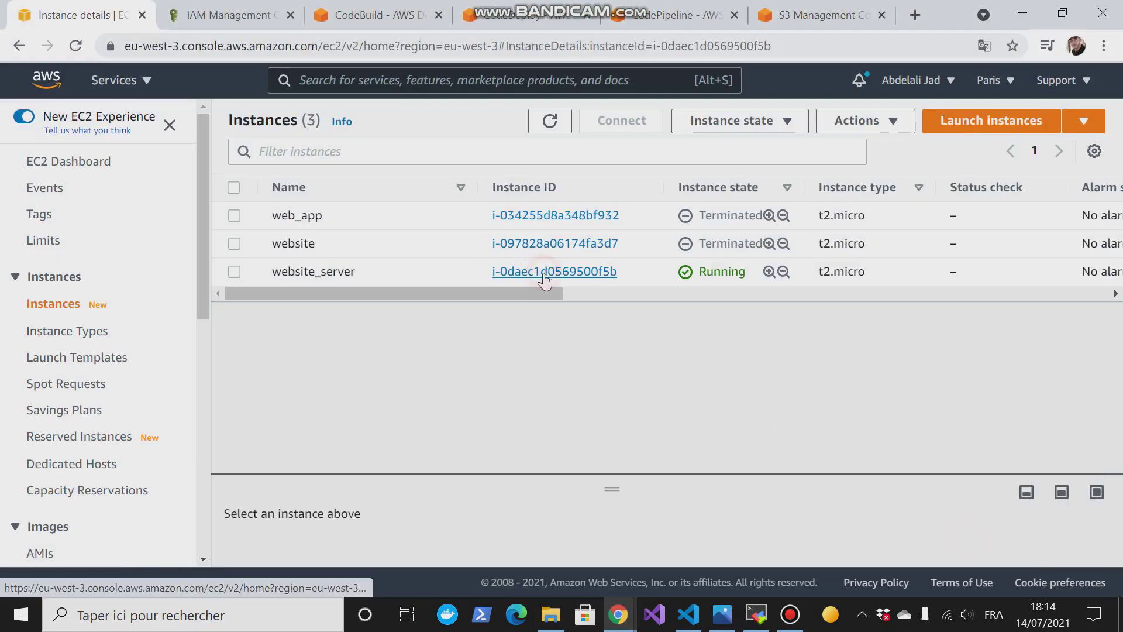
{"action": "left_click", "coordinate": [541, 265]}
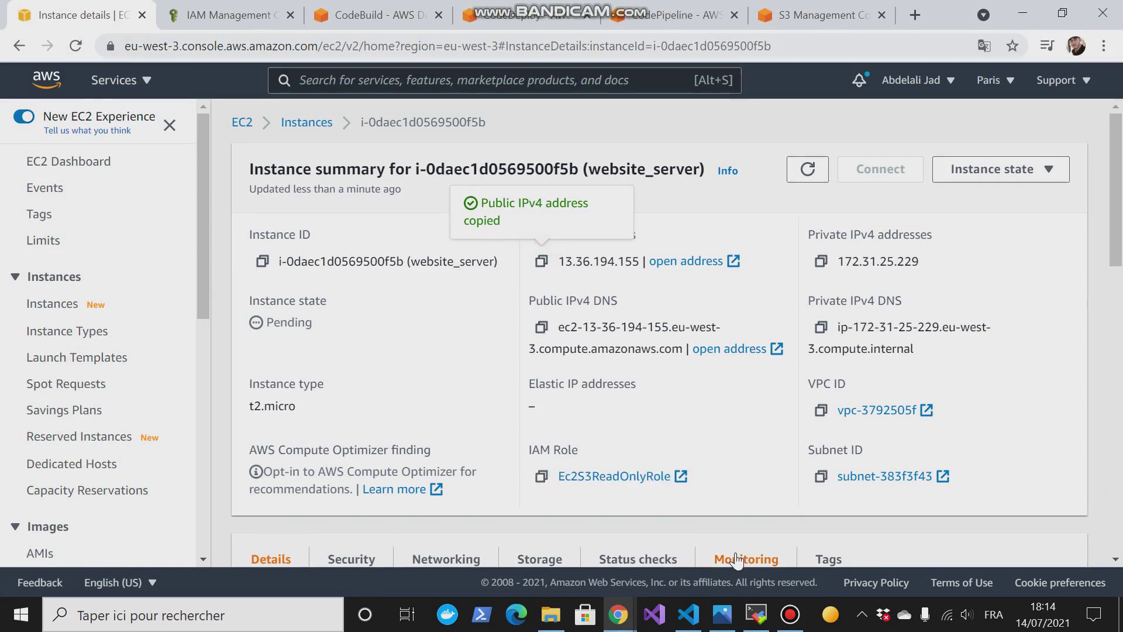
{"action": "left_click", "coordinate": [758, 618]}
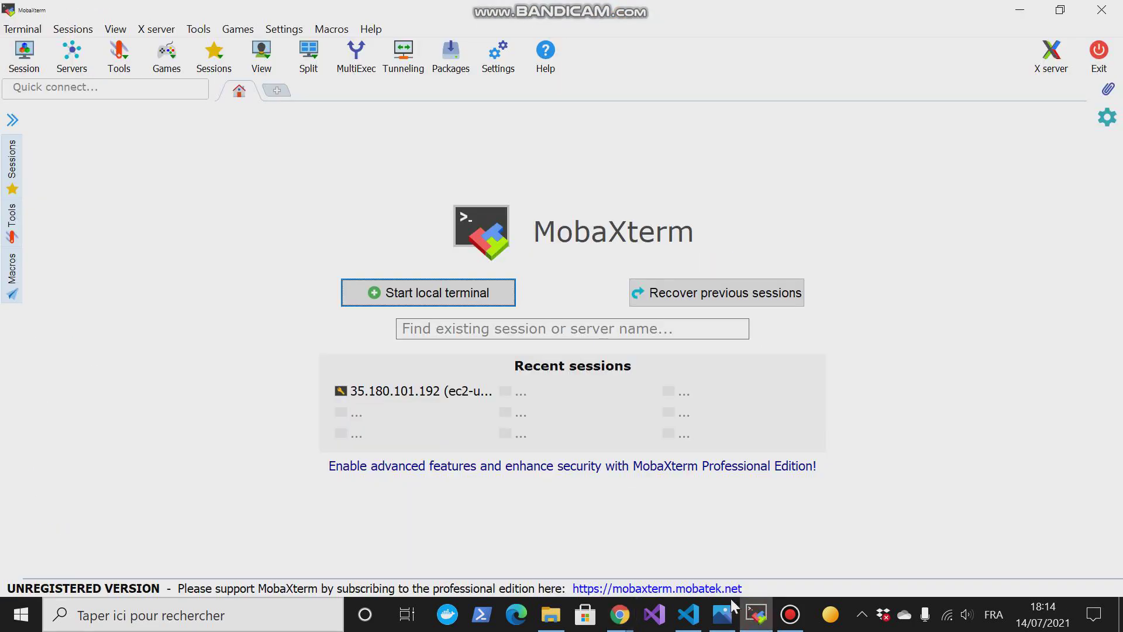
- Set up a new SSH session to the copied public IPv4 address with the username ec2-user
{"action": "left_click", "coordinate": [25, 58]}
{"action": "left_click", "coordinate": [223, 121]}
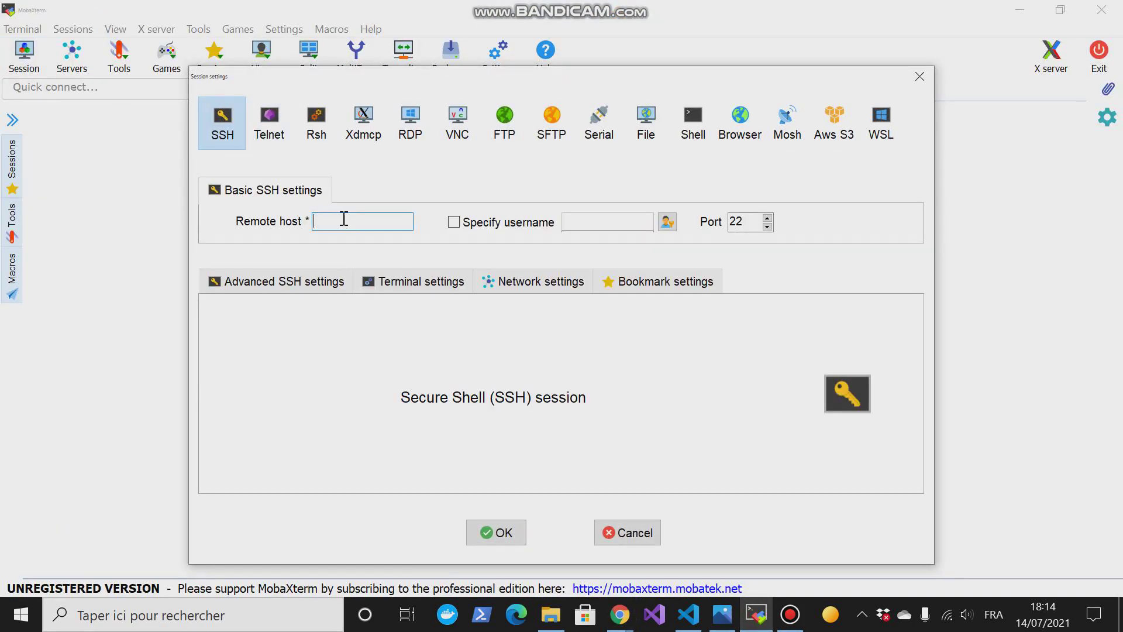
{"action": "key", "text": "ctrl+v"}
{"action": "left_click", "coordinate": [454, 222]}
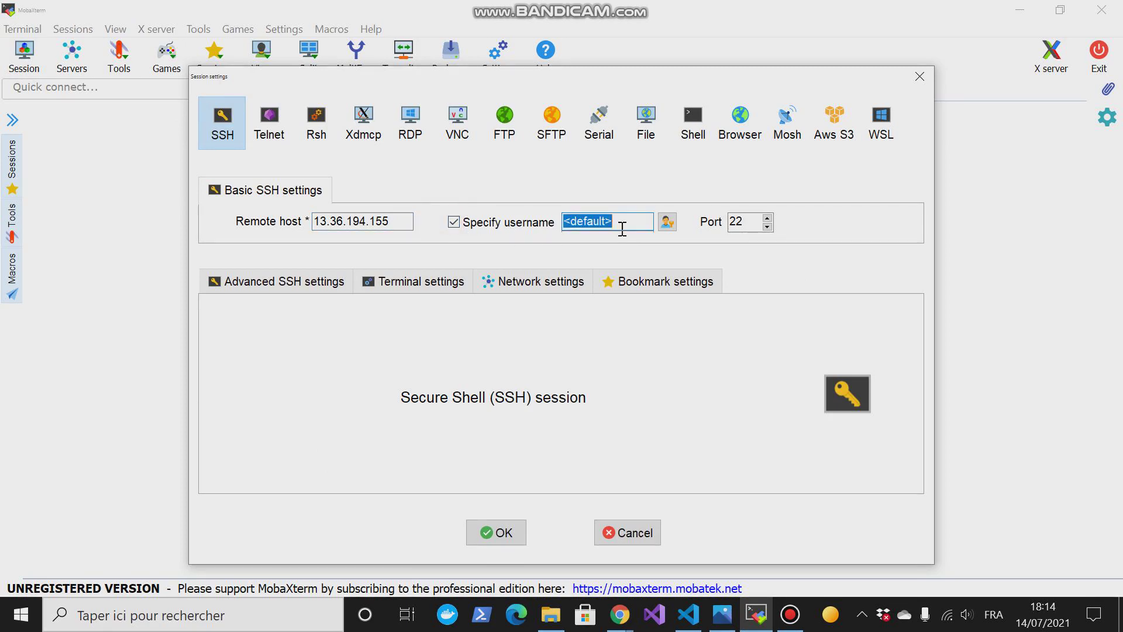
{"action": "type", "text": "ec2-user"}
- Assign my_key_pair.pem as the session's private key and start the SSH connection
{"action": "left_click", "coordinate": [282, 278]}
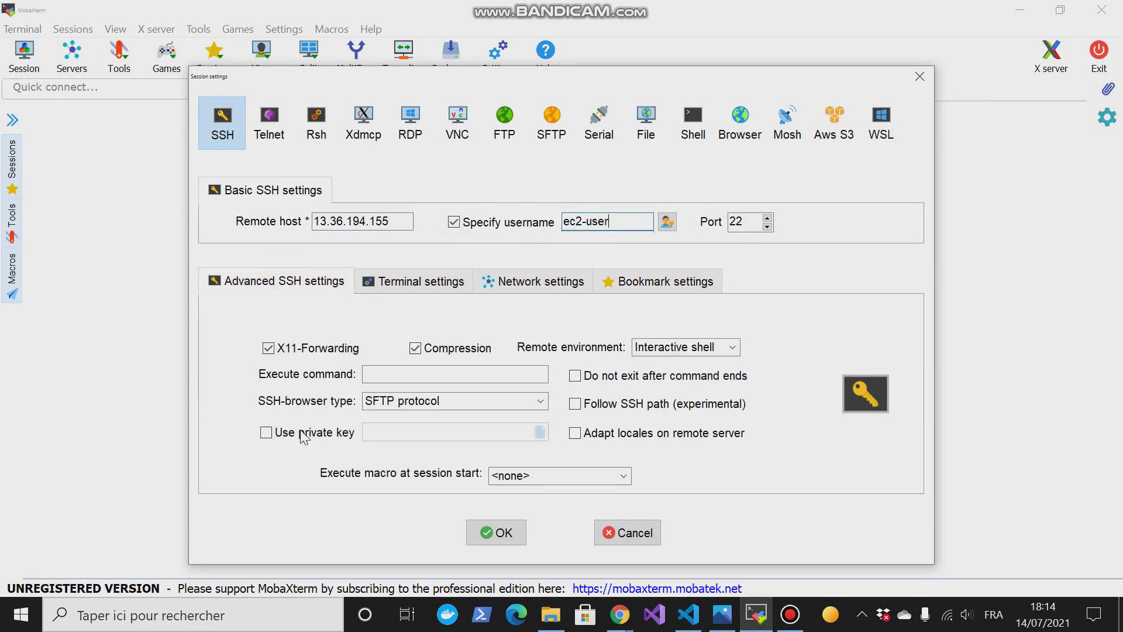
{"action": "left_click", "coordinate": [264, 432]}
{"action": "left_click", "coordinate": [539, 432]}
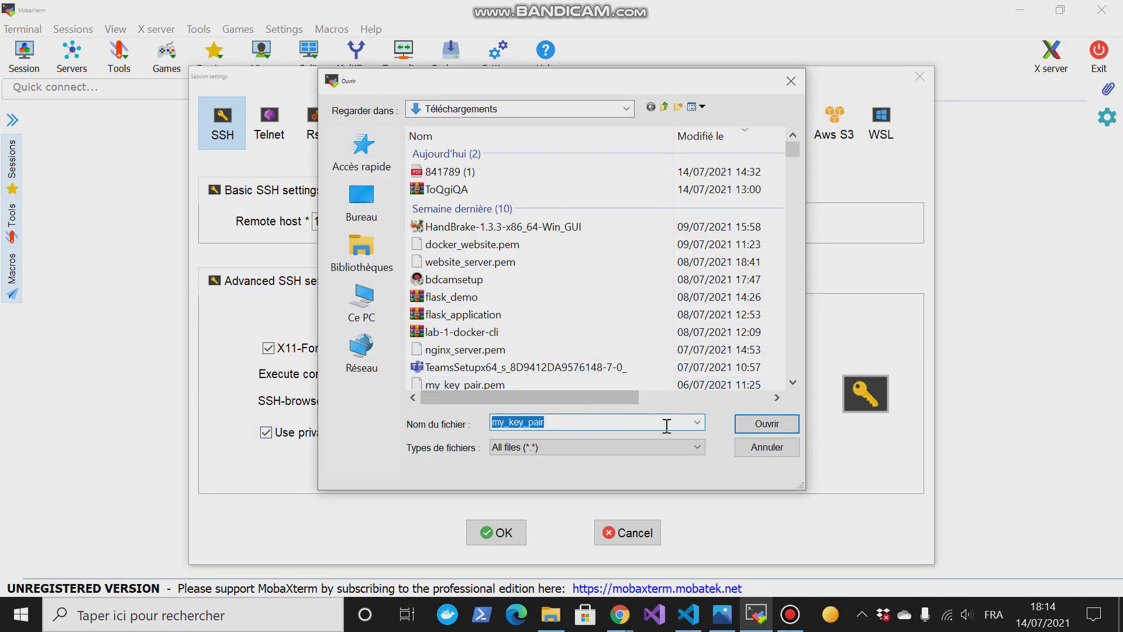
{"action": "left_click", "coordinate": [517, 386]}
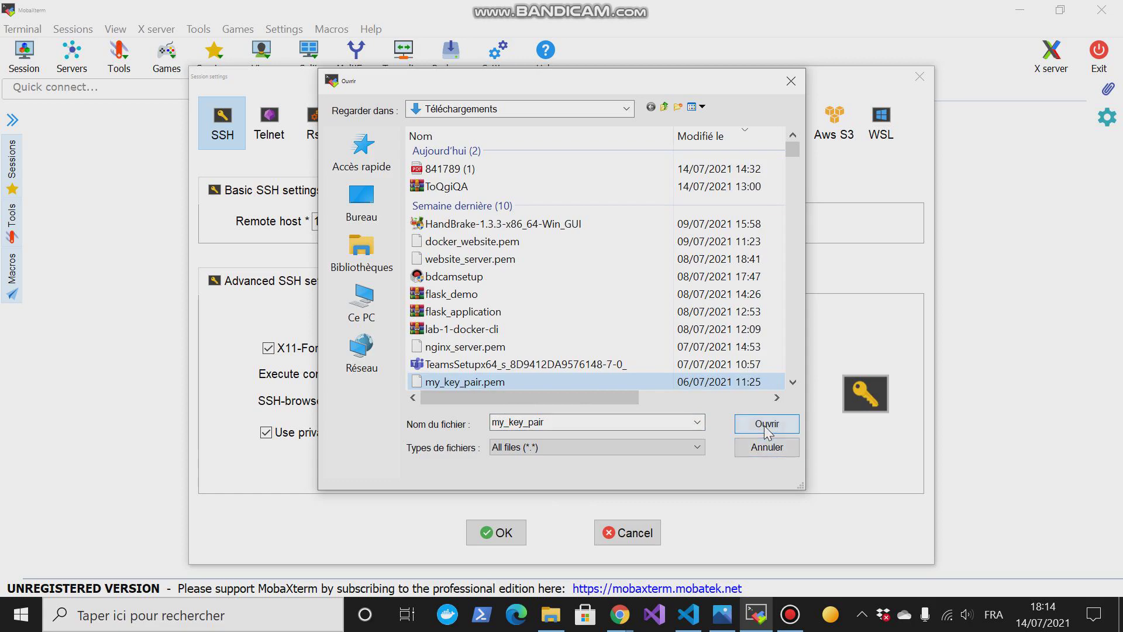
{"action": "left_click", "coordinate": [767, 424]}
{"action": "left_click", "coordinate": [501, 535]}
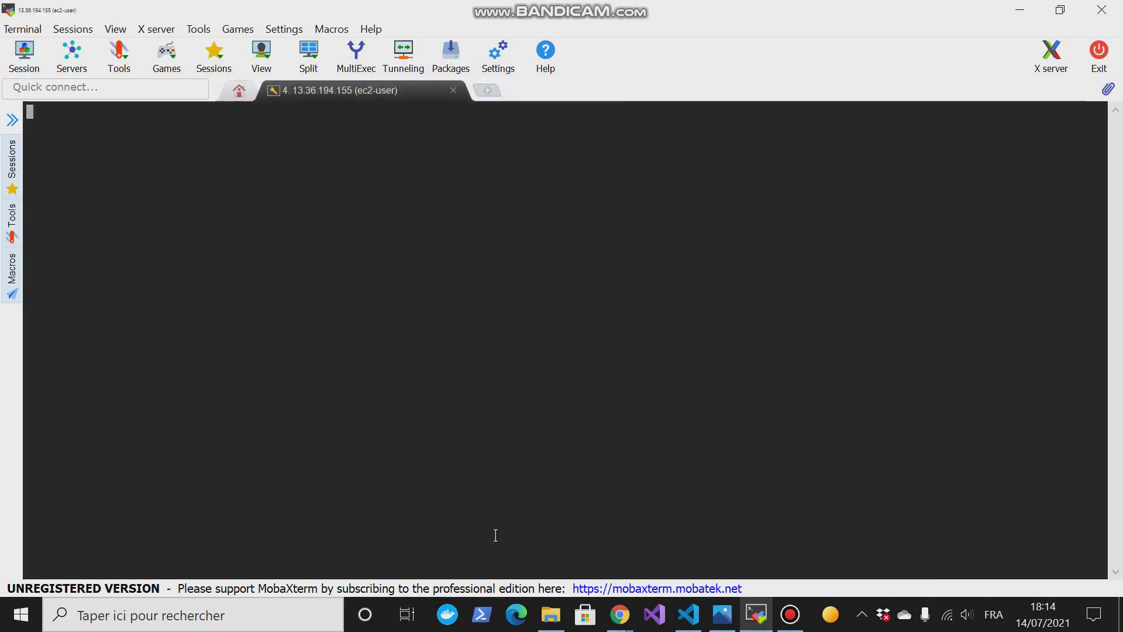
- Restore the terminal window to a smaller size, widen it, and clear the terminal output
{"action": "left_click", "coordinate": [1059, 10]}
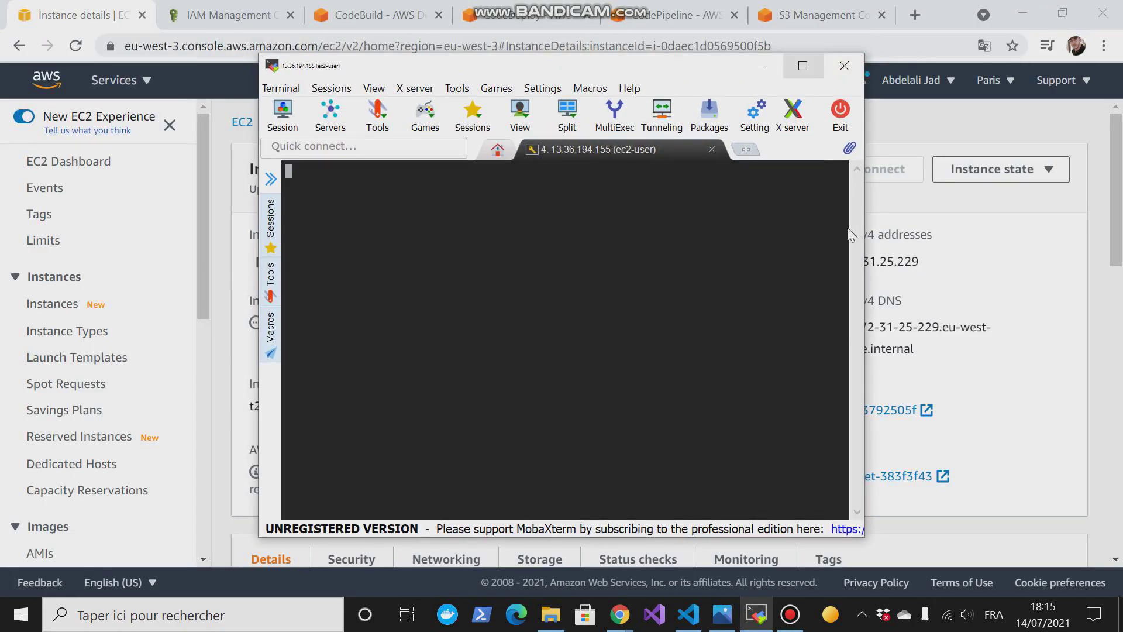
{"action": "left_click_drag", "start_coordinate": [865, 263], "coordinate": [1033, 262]}
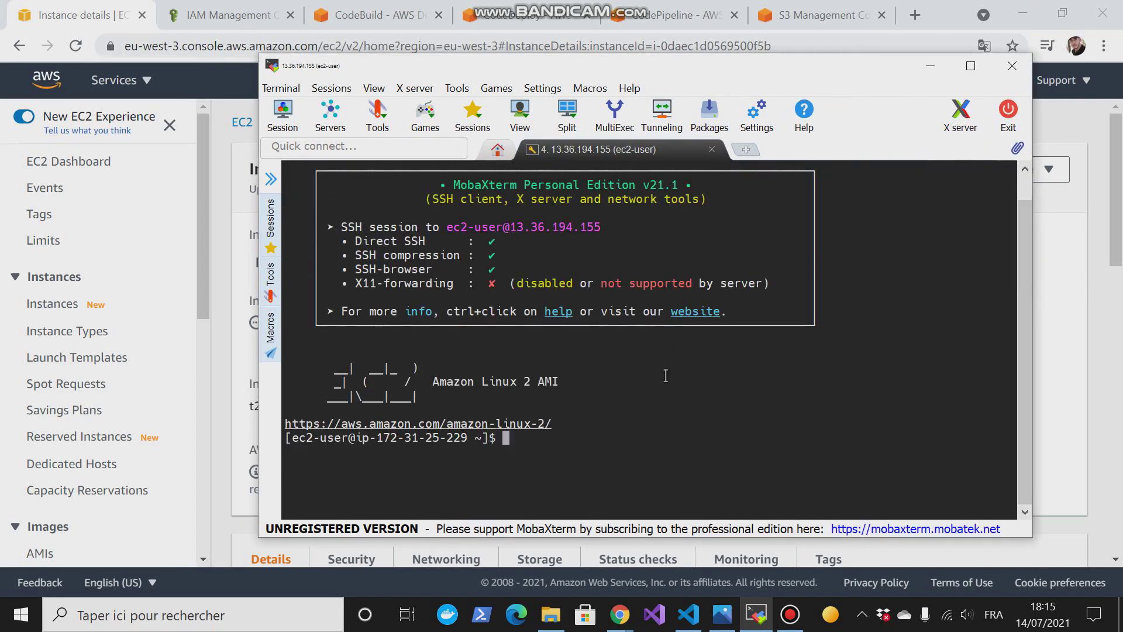
{"action": "type", "text": "clear"}
{"action": "key", "text": "Return"}
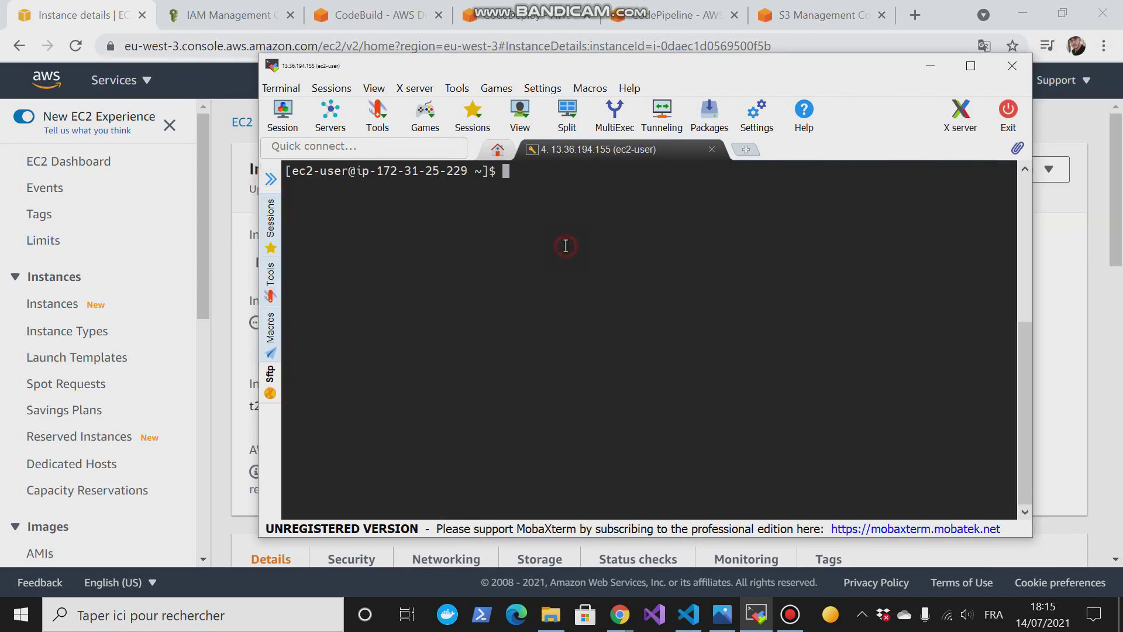
- Switch to the root user with sudo su and check the status of the codedeploy-agent service
{"action": "type", "text": "sudo su"}
{"action": "key", "text": "Return"}
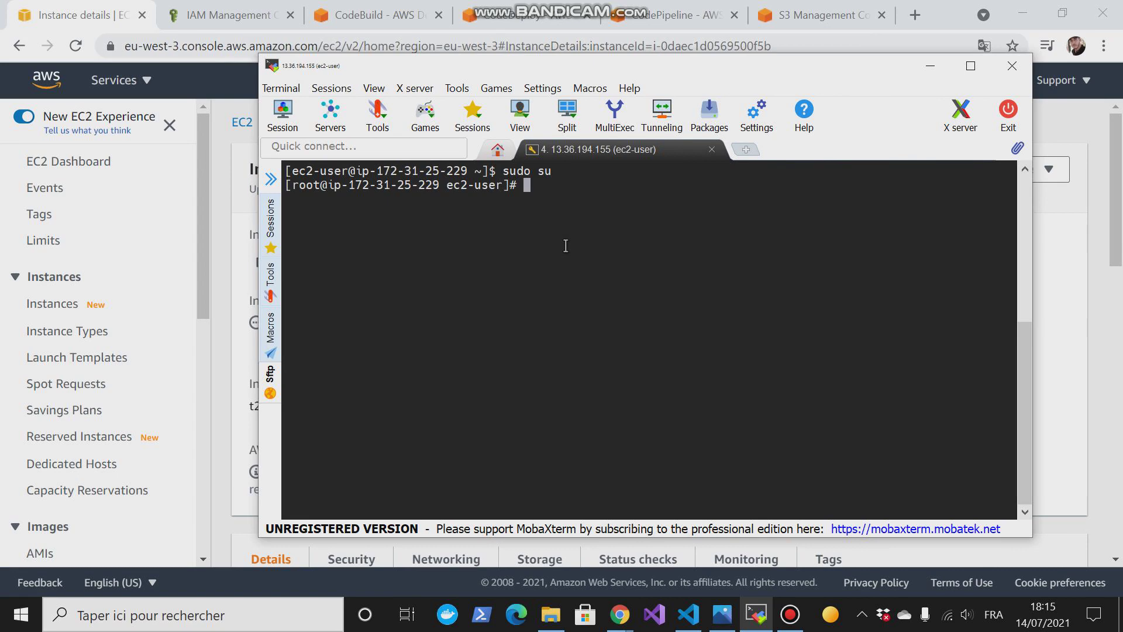
{"action": "type", "text": "service codedep"}
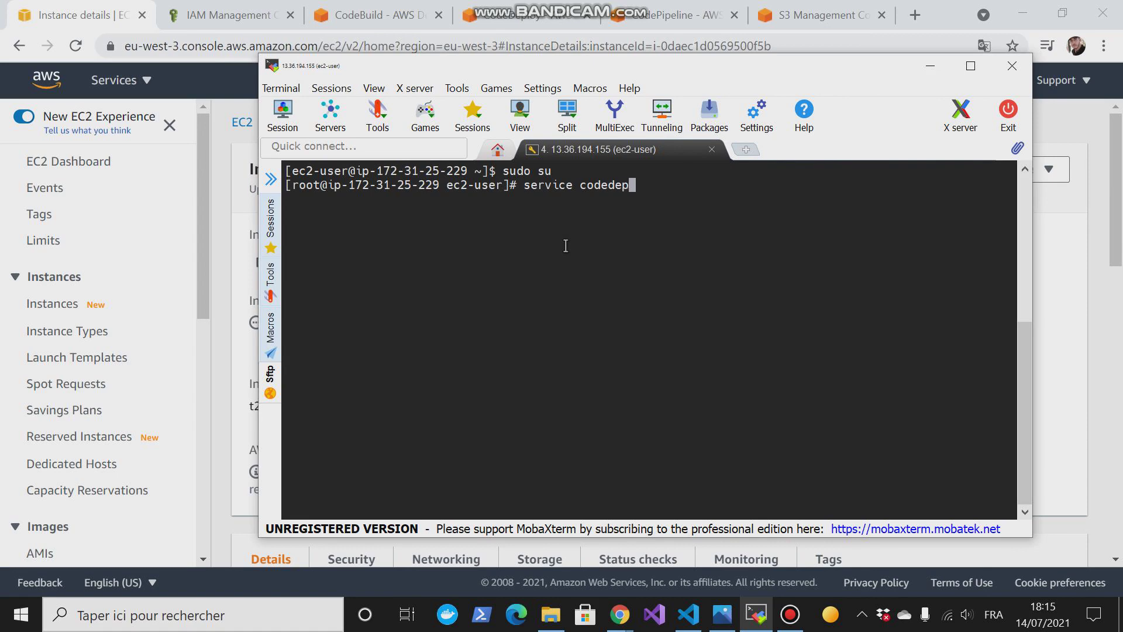
{"action": "type", "text": "loy-agent status"}
{"action": "key", "text": "Return"}
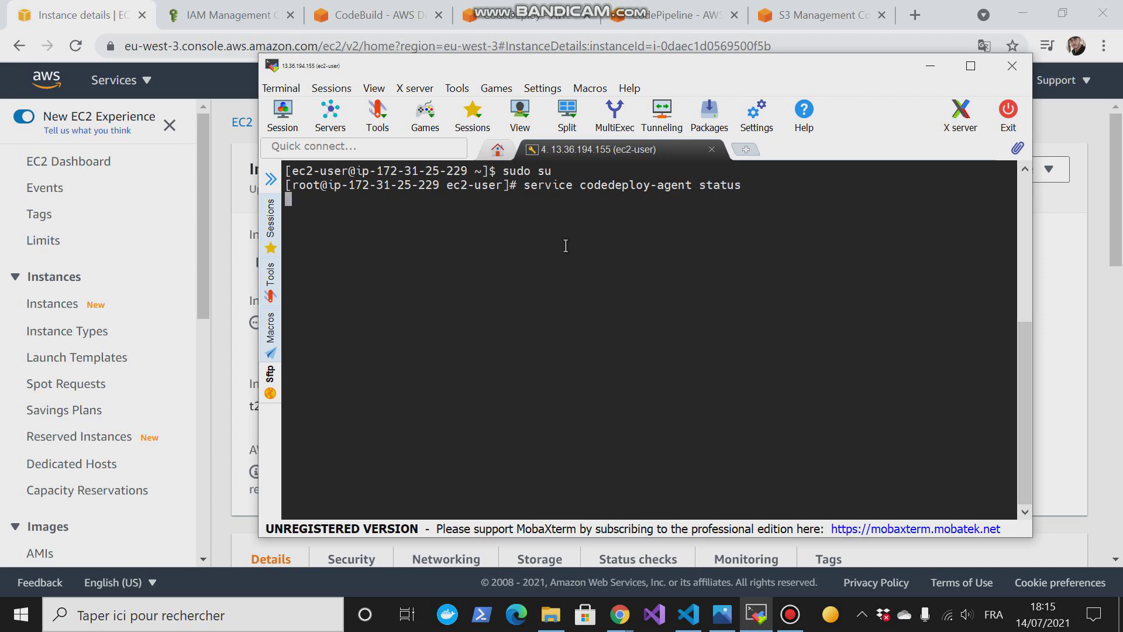
- Check the status of the httpd service and clear the terminal output
{"action": "type", "text": "service"}
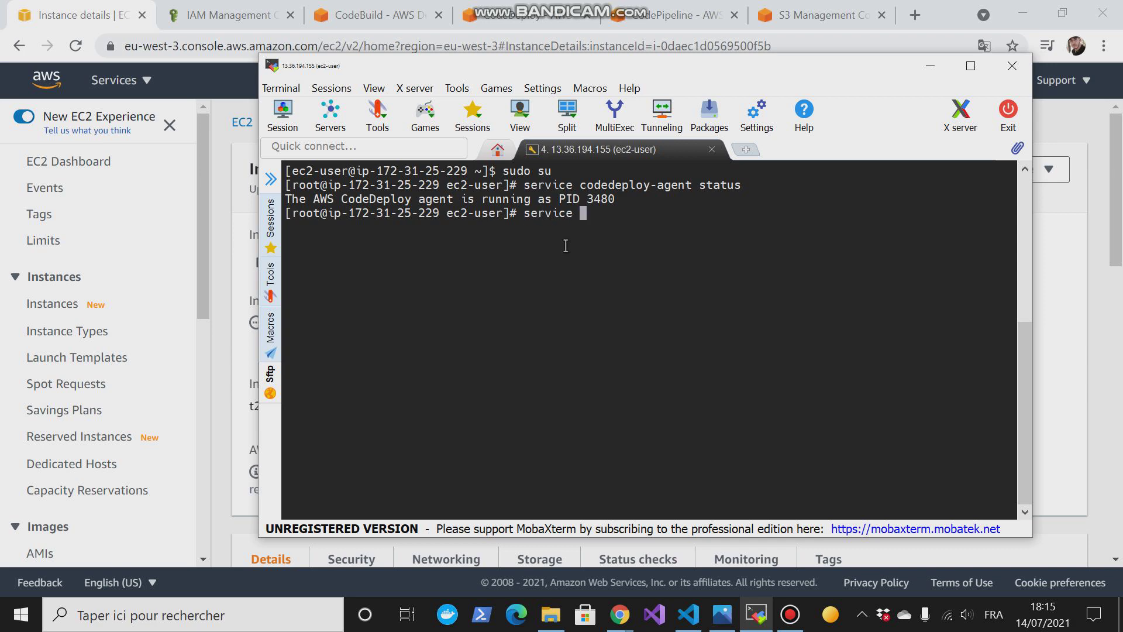
{"action": "type", "text": "httpd status"}
{"action": "key", "text": "Return"}
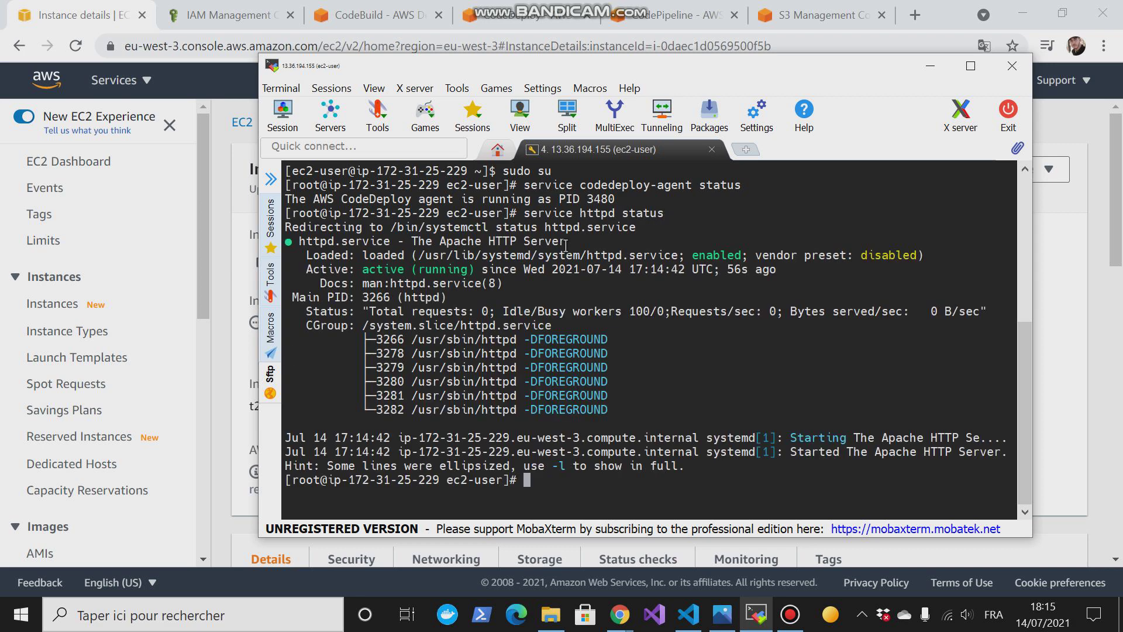
{"action": "type", "text": "clear"}
{"action": "key", "text": "Return"}
- Minimize MobaXterm and open 13.36.194.155 in a new Chrome tab to test the web server
{"action": "left_click", "coordinate": [915, 67]}
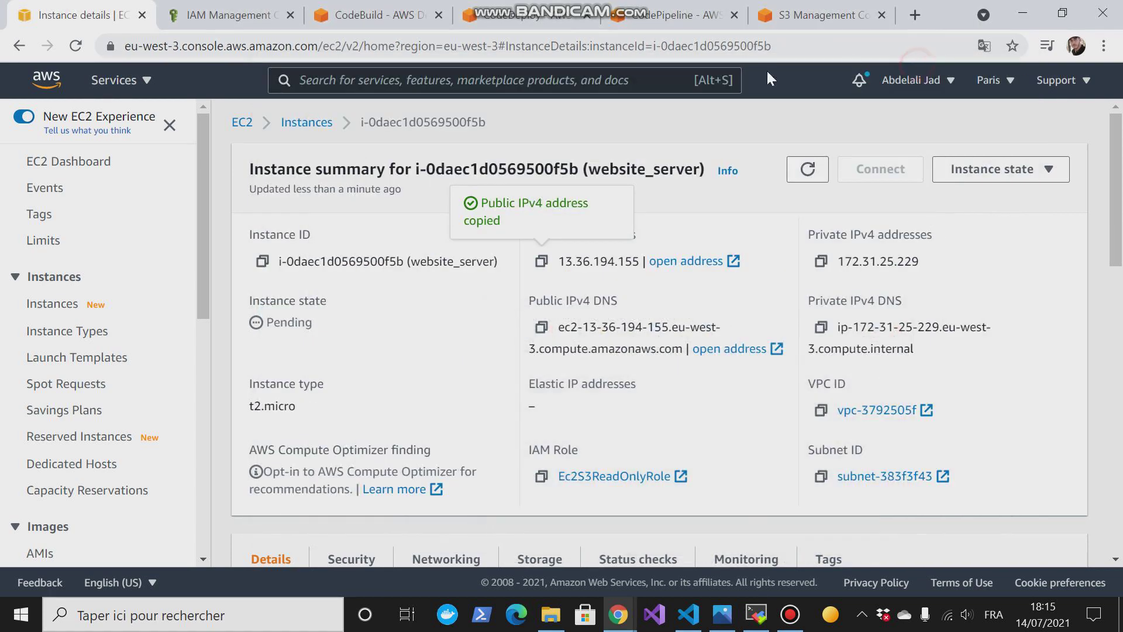
{"action": "left_click", "coordinate": [915, 16]}
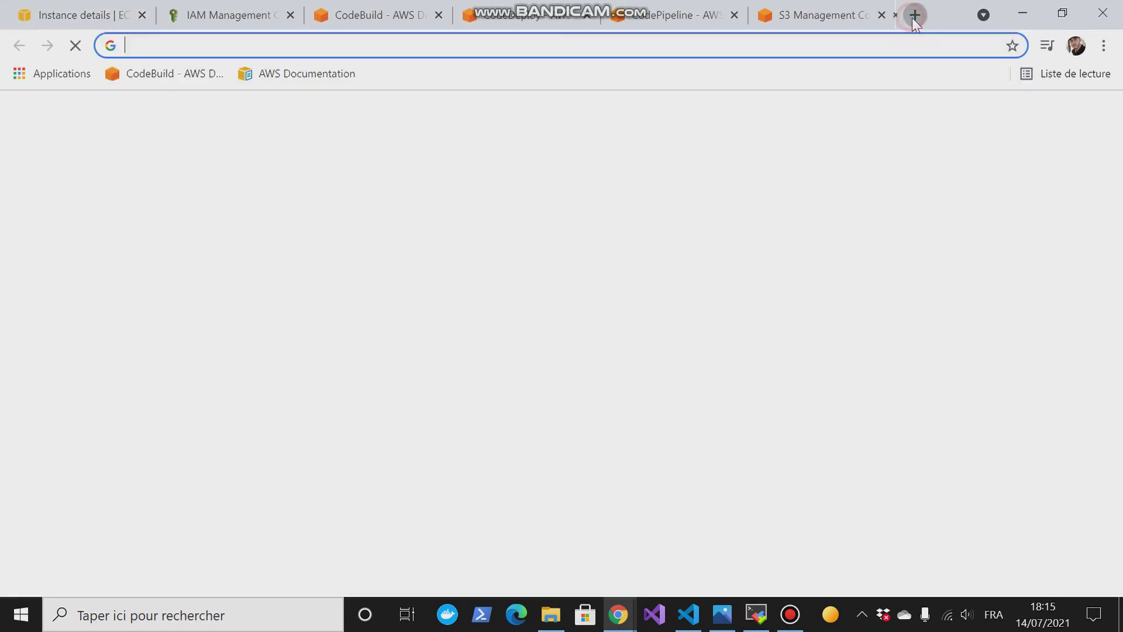
{"action": "type", "text": "13.36.194.155"}
{"action": "key", "text": "Return"}
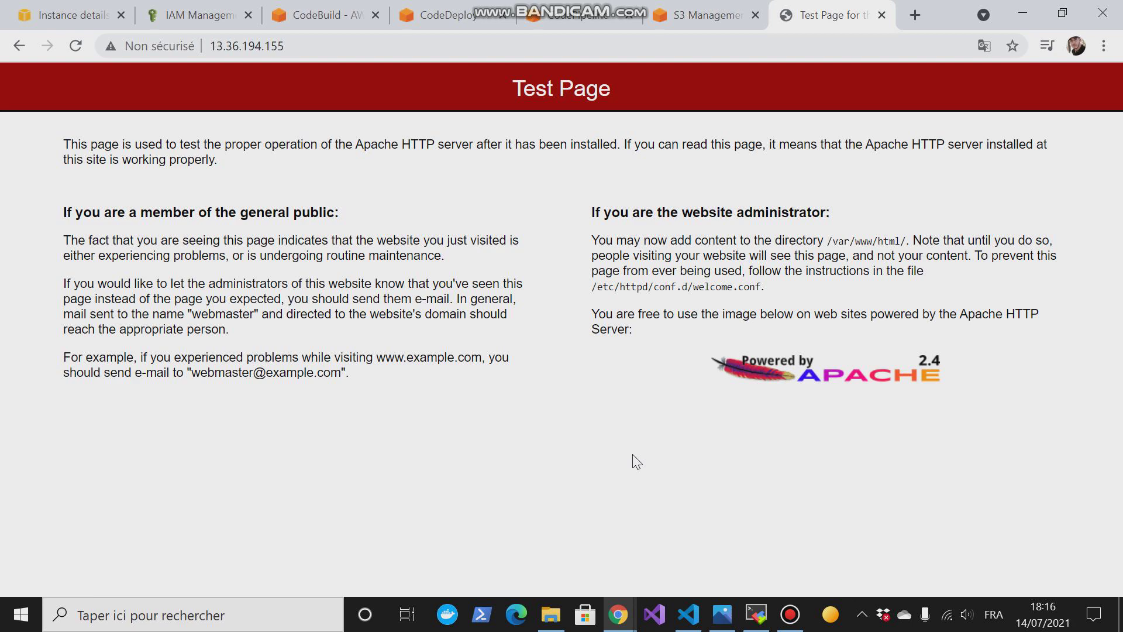
- Start creating a new build project from the CodeBuild getting started page
{"action": "left_click", "coordinate": [298, 18]}
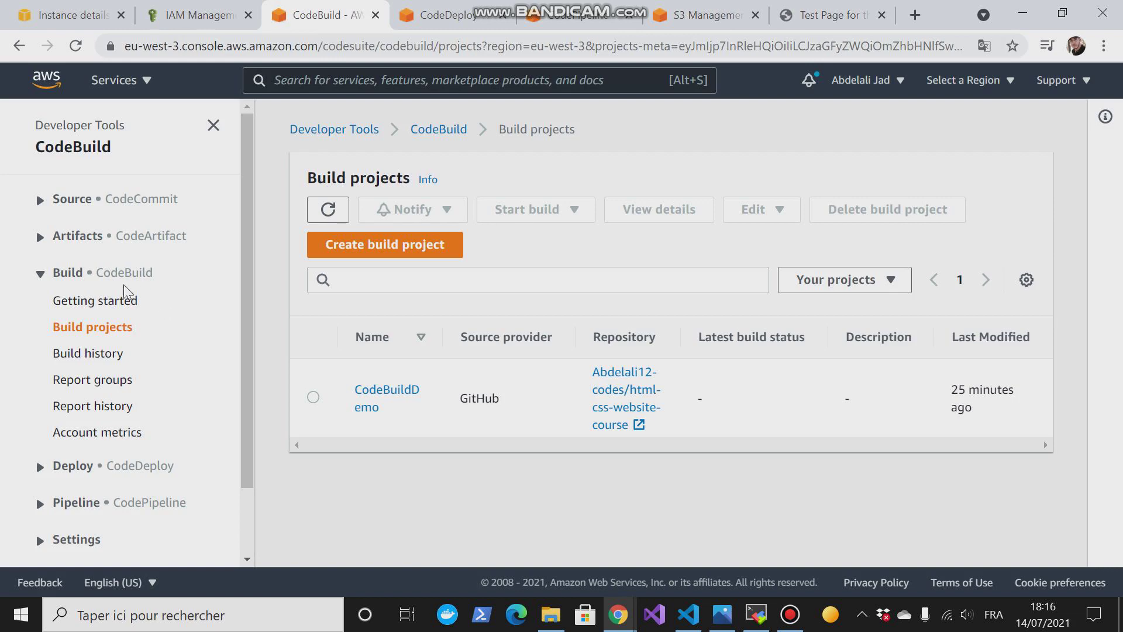
{"action": "left_click", "coordinate": [95, 302]}
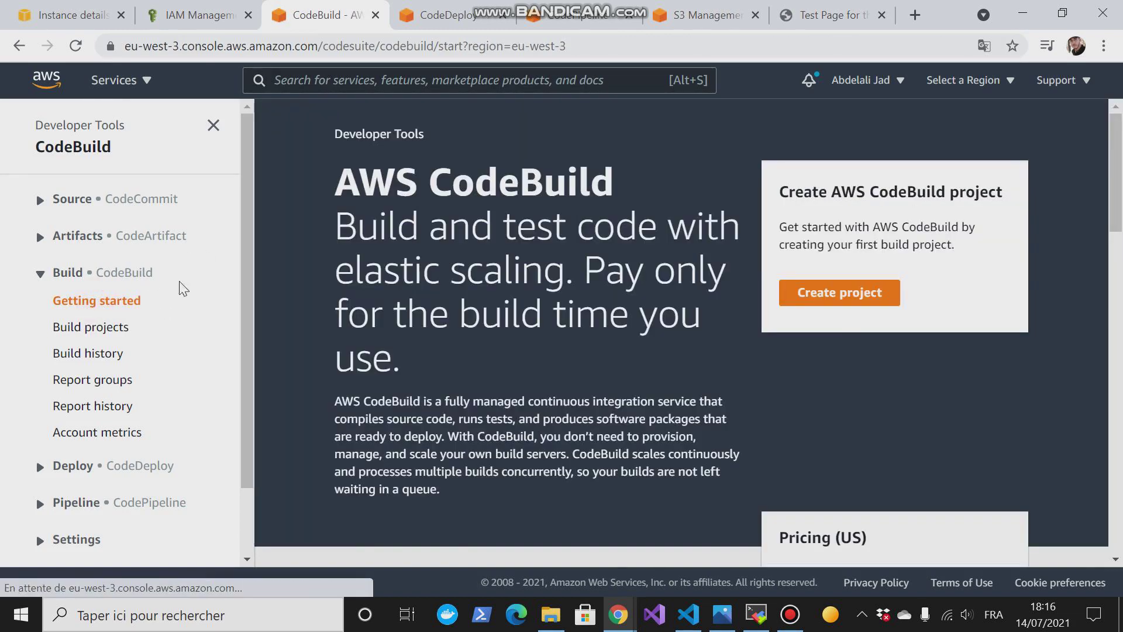
{"action": "left_click", "coordinate": [832, 293]}
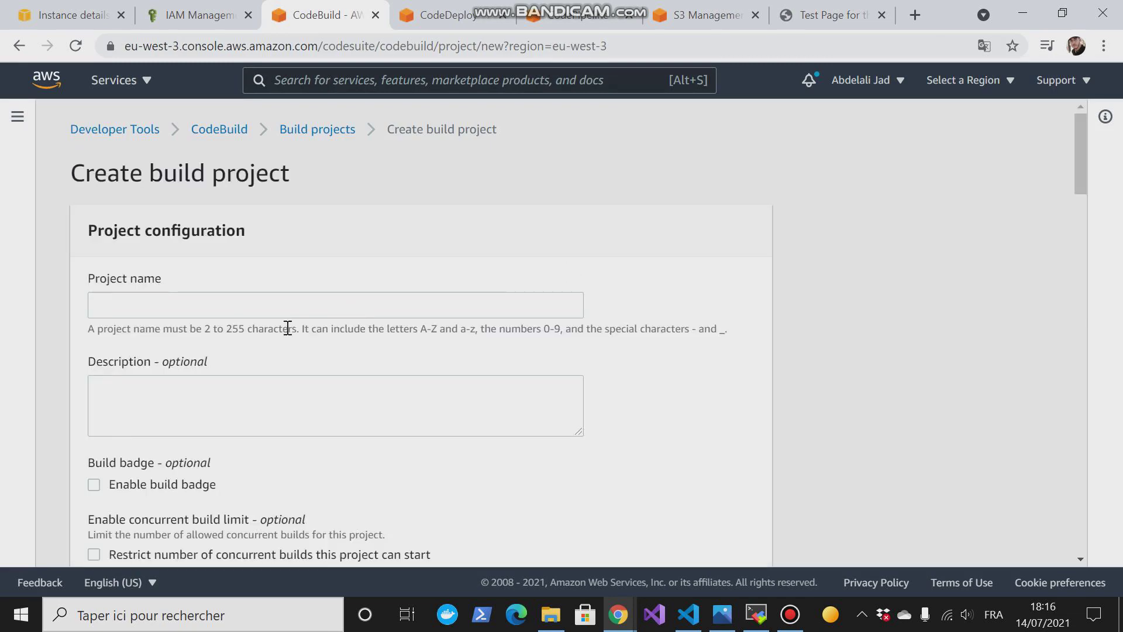
- Name the build project my-first-build and choose GitHub as its source provider
{"action": "left_click", "coordinate": [280, 314]}
{"action": "type", "text": "my"}
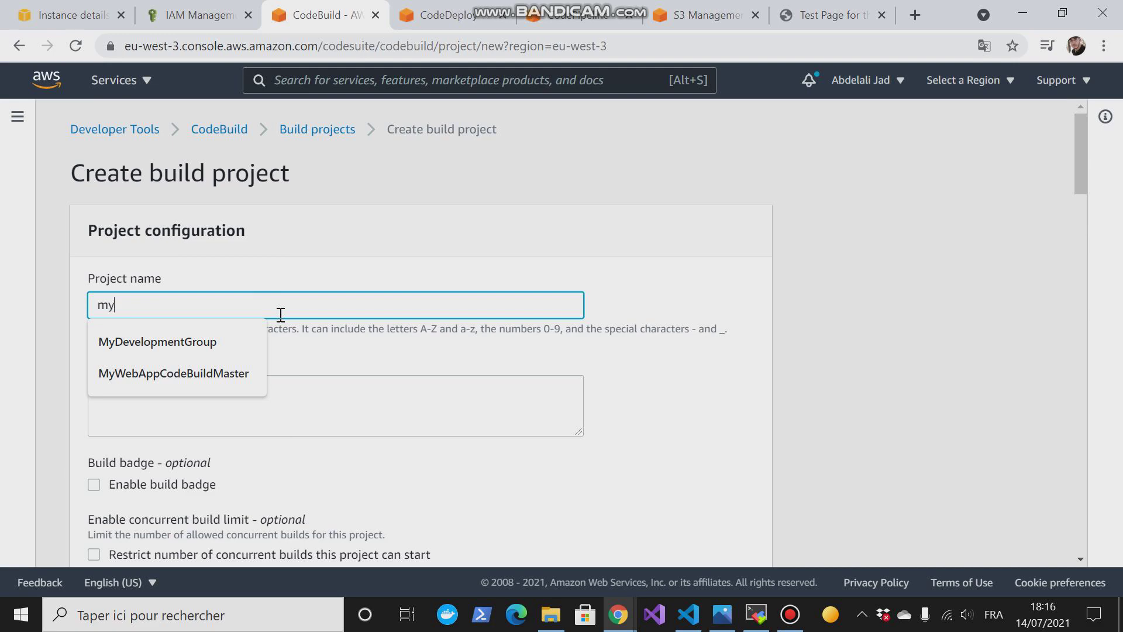
{"action": "type", "text": "-first"}
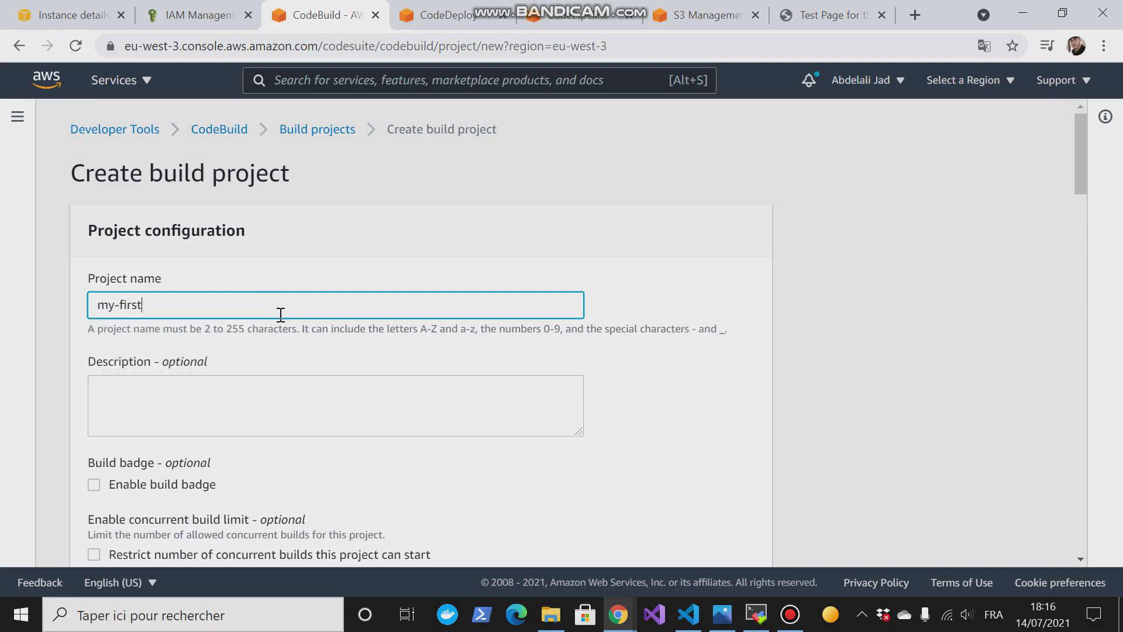
{"action": "type", "text": "-build"}
{"action": "left_click_drag", "start_coordinate": [1083, 150], "coordinate": [1094, 246]}
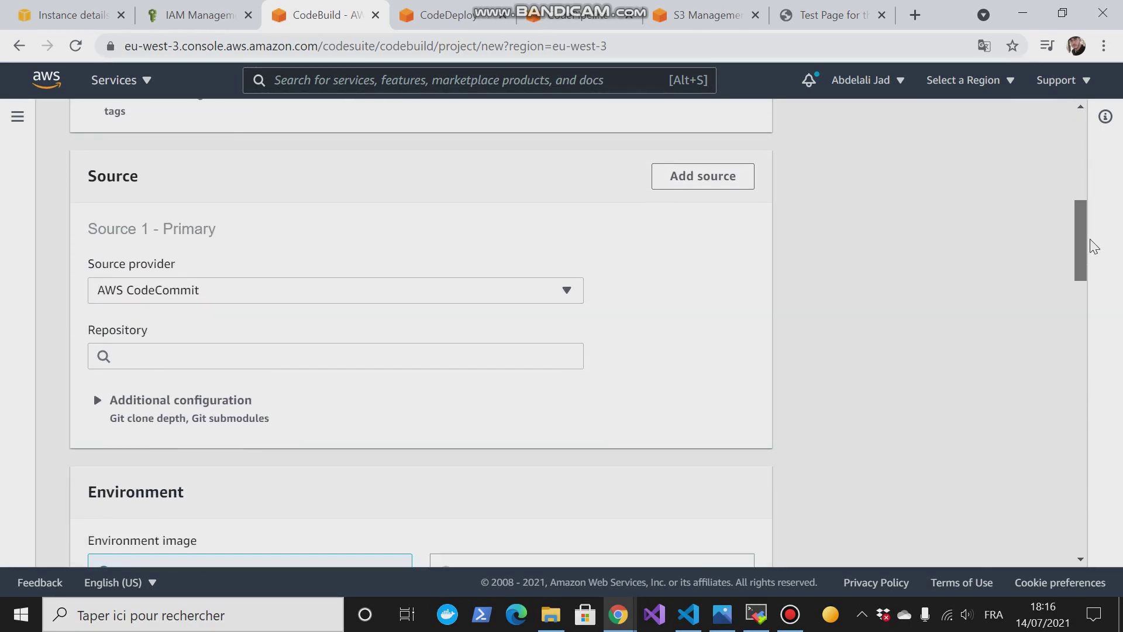
{"action": "left_click", "coordinate": [484, 290]}
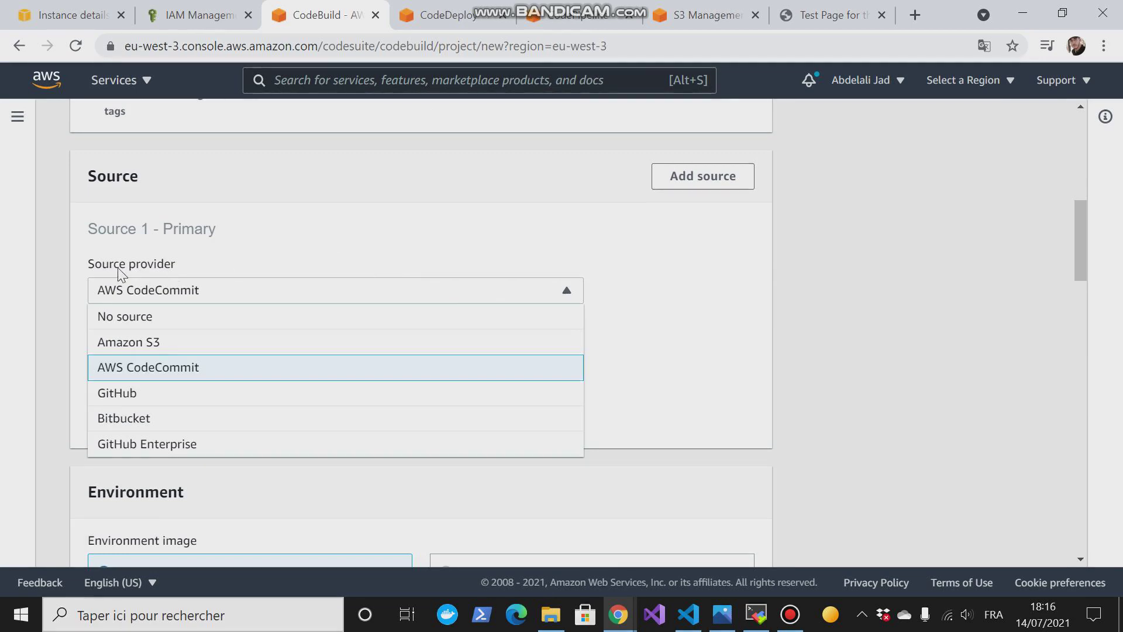
{"action": "left_click", "coordinate": [135, 396]}
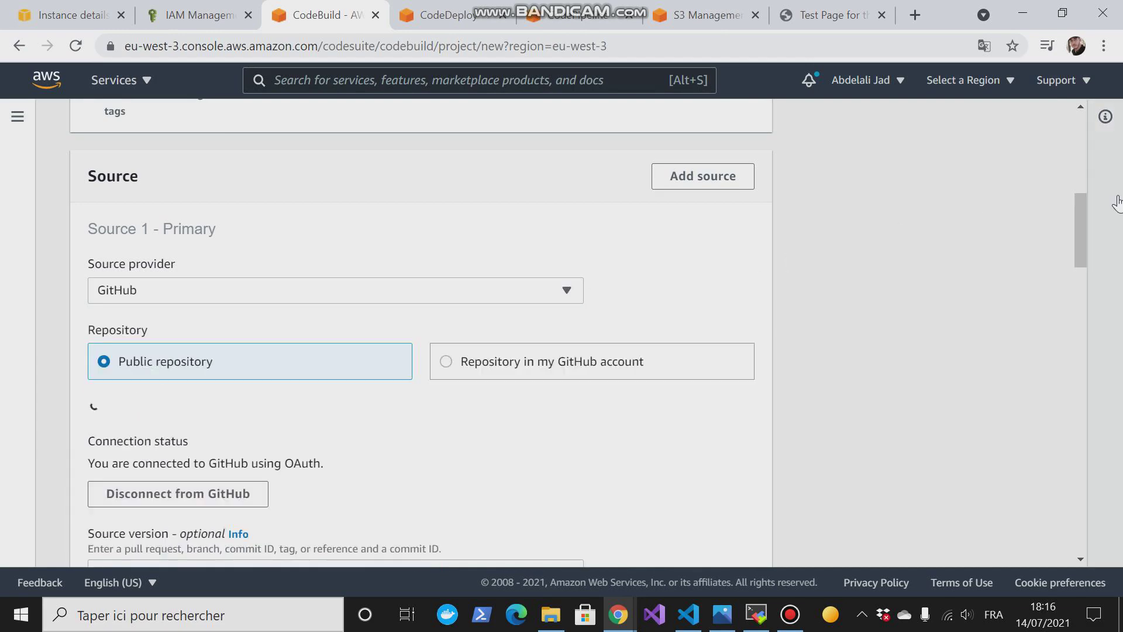
- Switch the source provider to AWS CodeCommit and back to GitHub to retry loading the repository options
{"action": "left_click_drag", "start_coordinate": [1085, 215], "coordinate": [1081, 237]}
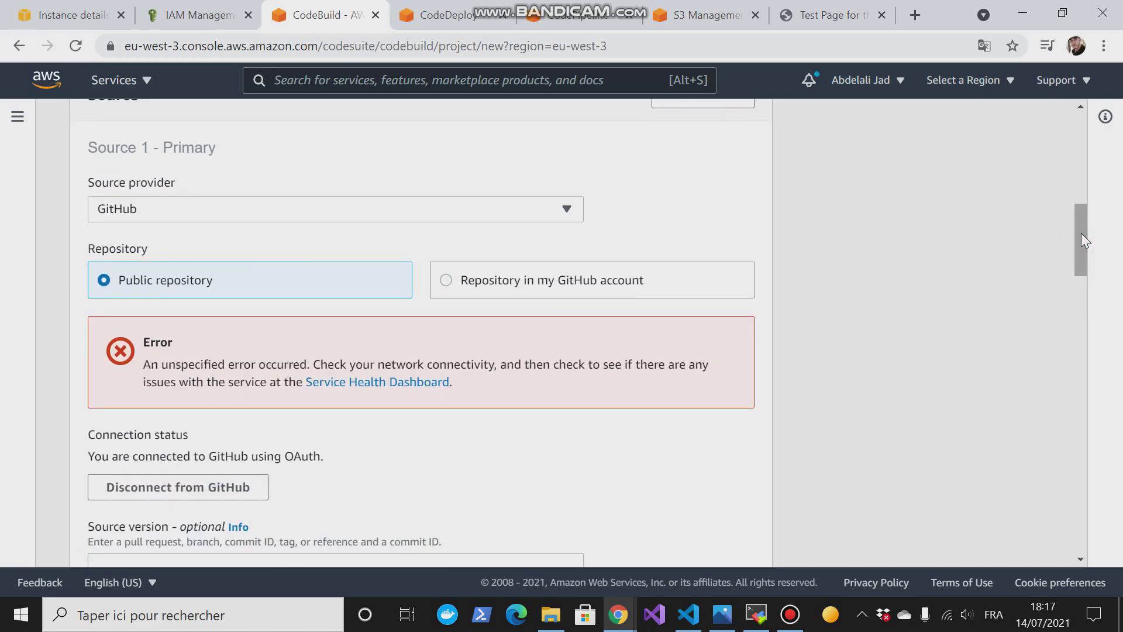
{"action": "left_click", "coordinate": [458, 216]}
{"action": "left_click", "coordinate": [199, 289]}
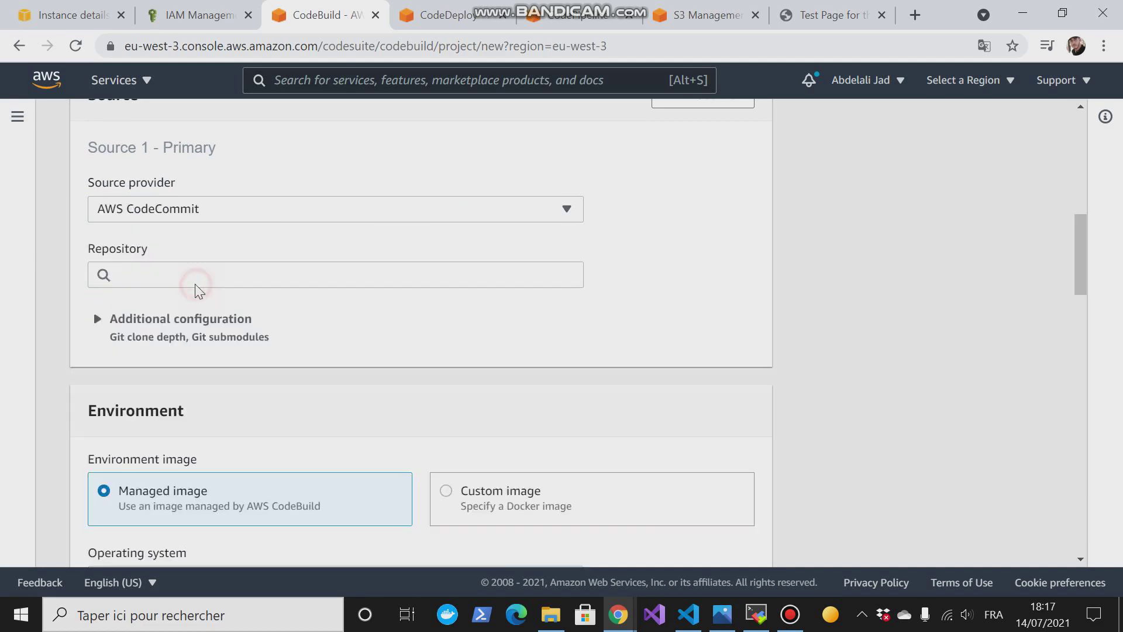
{"action": "left_click", "coordinate": [285, 212]}
{"action": "left_click", "coordinate": [163, 321]}
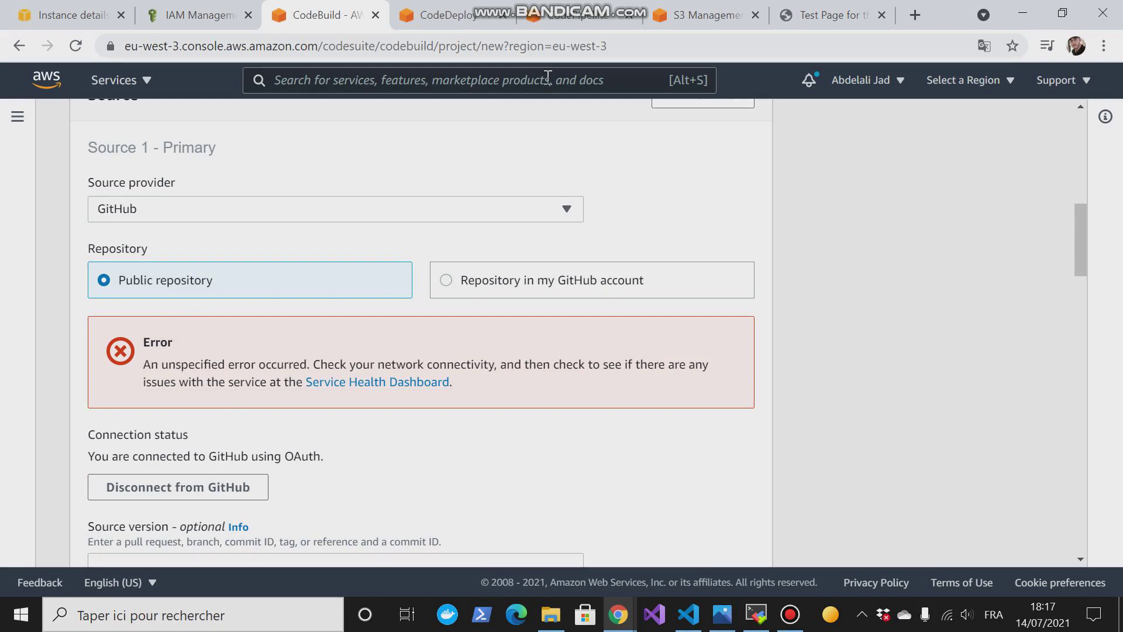
- Reload the Create build project page
{"action": "left_click", "coordinate": [529, 46]}
{"action": "key", "text": "Return"}
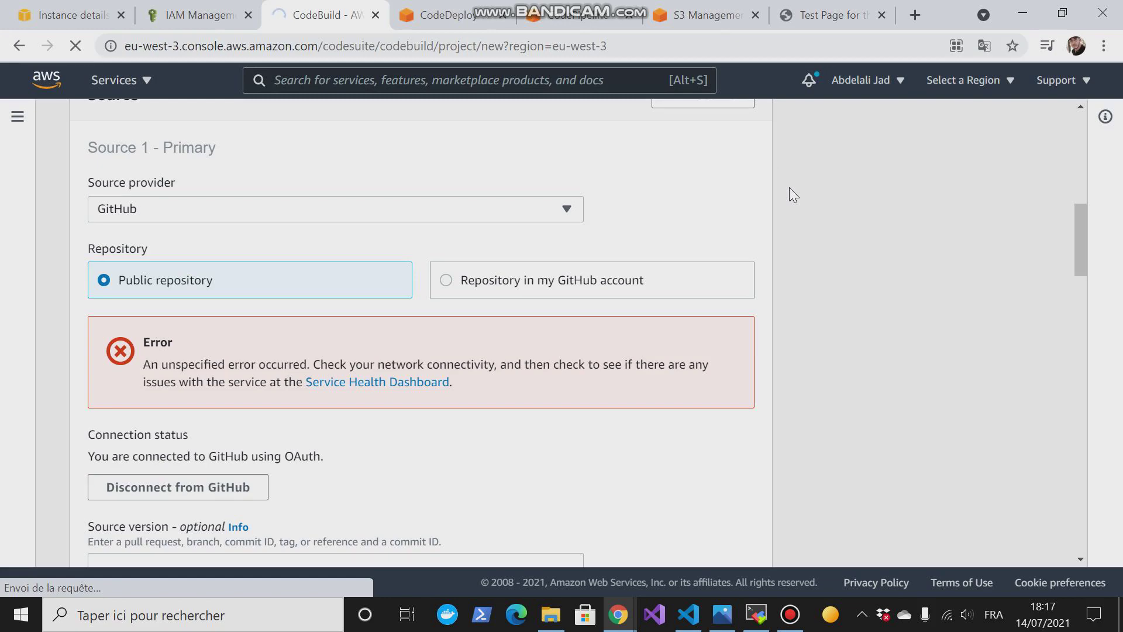
{"action": "left_click", "coordinate": [799, 630]}
{"action": "left_click", "coordinate": [793, 623]}
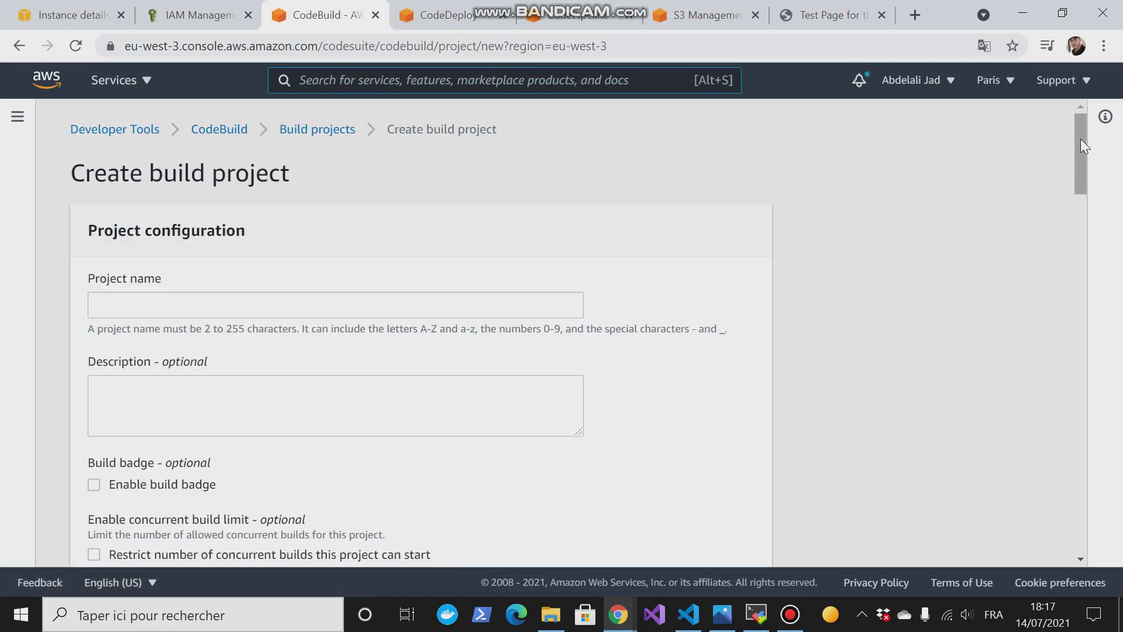
- Enter my-first-build as the project name in the reloaded form and set the primary source provider to GitHub
{"action": "mouse_move", "coordinate": [1080, 139]}
{"action": "left_mouse_down"}
{"action": "mouse_move", "coordinate": [1081, 156]}
{"action": "mouse_move", "coordinate": [1080, 144]}
{"action": "left_mouse_up"}
{"action": "left_click", "coordinate": [468, 293]}
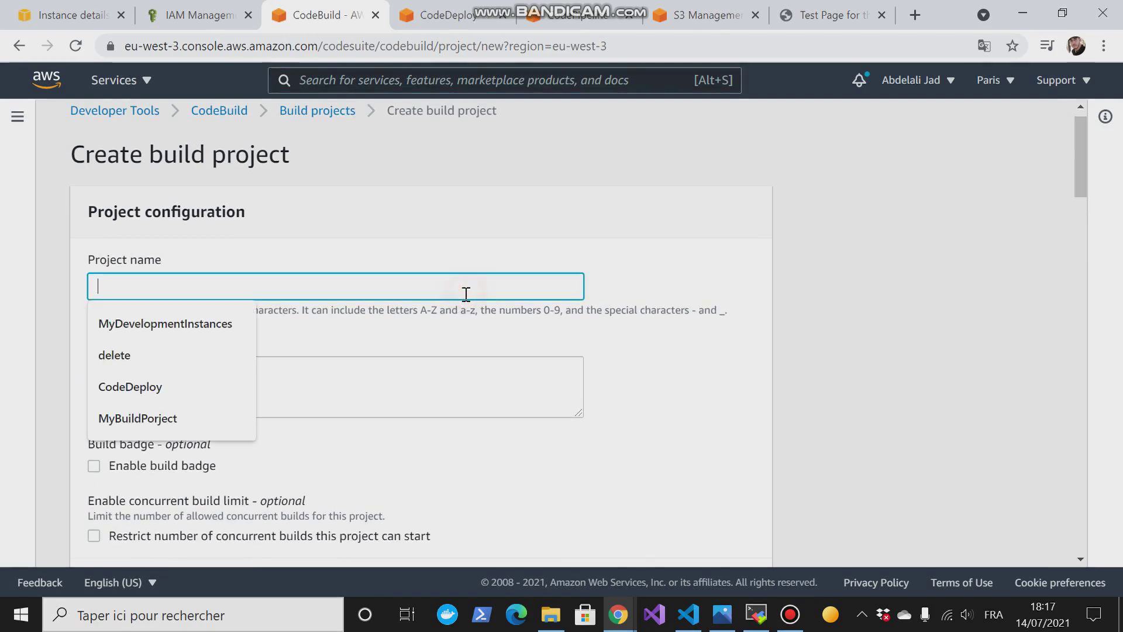
{"action": "type", "text": "my-"}
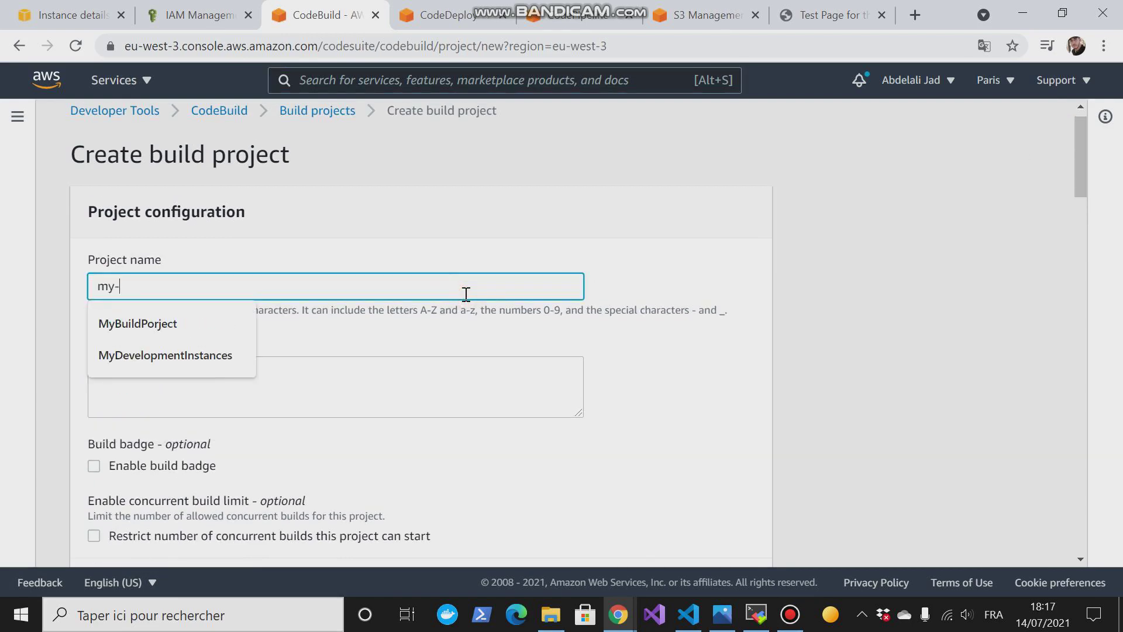
{"action": "type", "text": "first"}
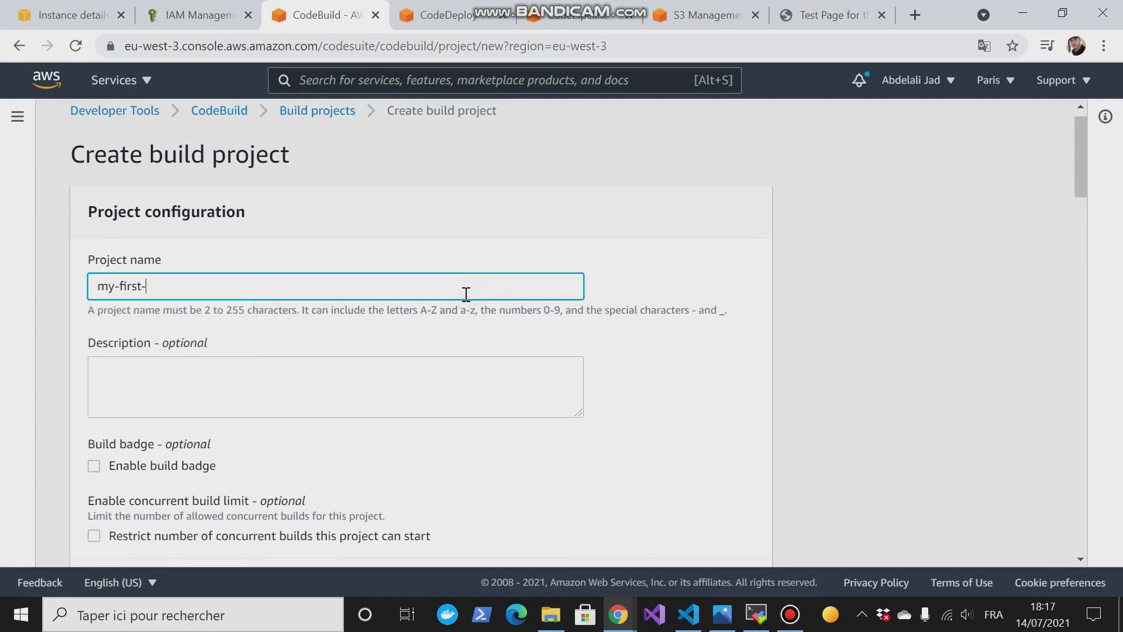
{"action": "type", "text": "-build"}
{"action": "left_click_drag", "start_coordinate": [1076, 136], "coordinate": [1083, 231]}
{"action": "left_click", "coordinate": [474, 220]}
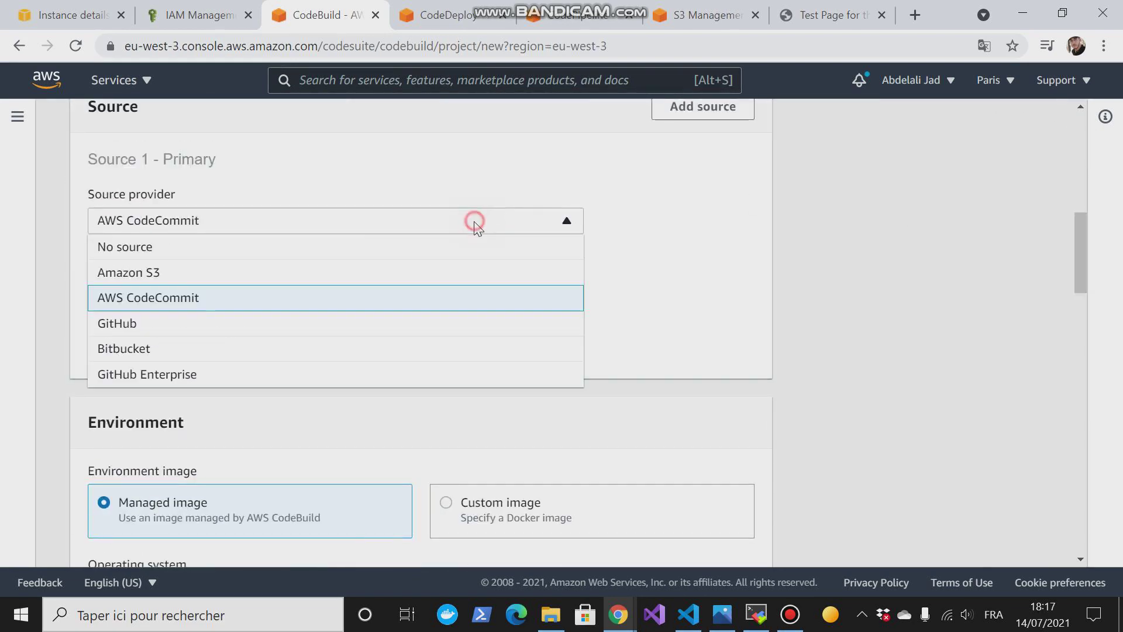
{"action": "left_click", "coordinate": [206, 321]}
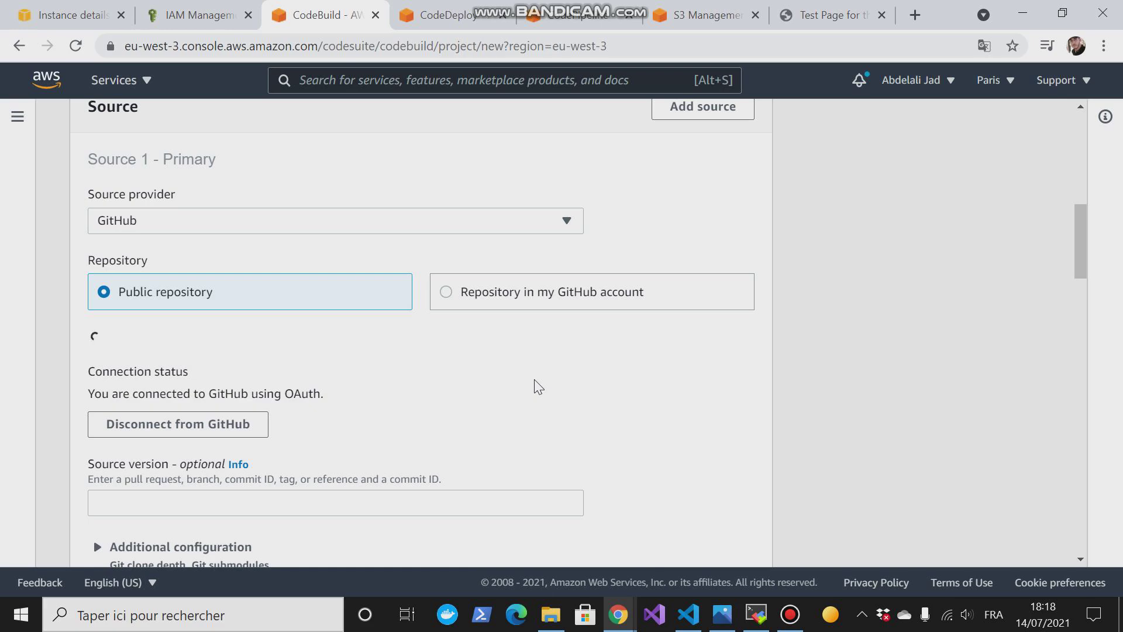
- Configure the build environment with Amazon Linux 2, the Standard runtime and the aws/codebuild/amazonlinux2-x86_64-standard:3.0 image
{"action": "scroll", "coordinate": [1079, 223], "scroll_direction": "up", "scroll_amount": 7}
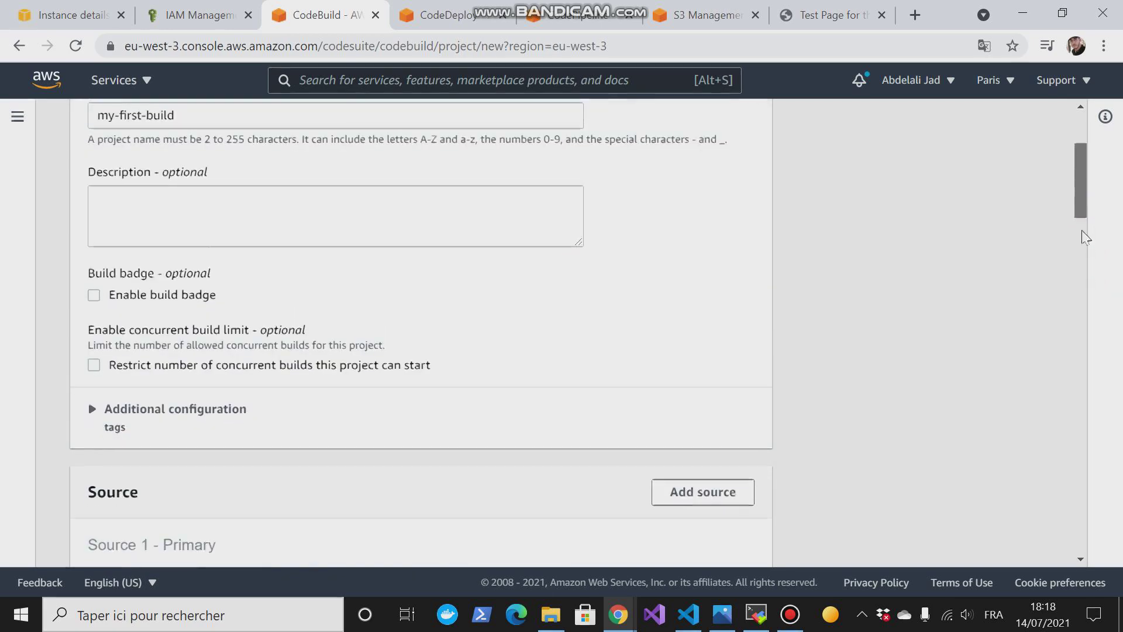
{"action": "scroll", "coordinate": [1082, 234], "scroll_direction": "down", "scroll_amount": 8}
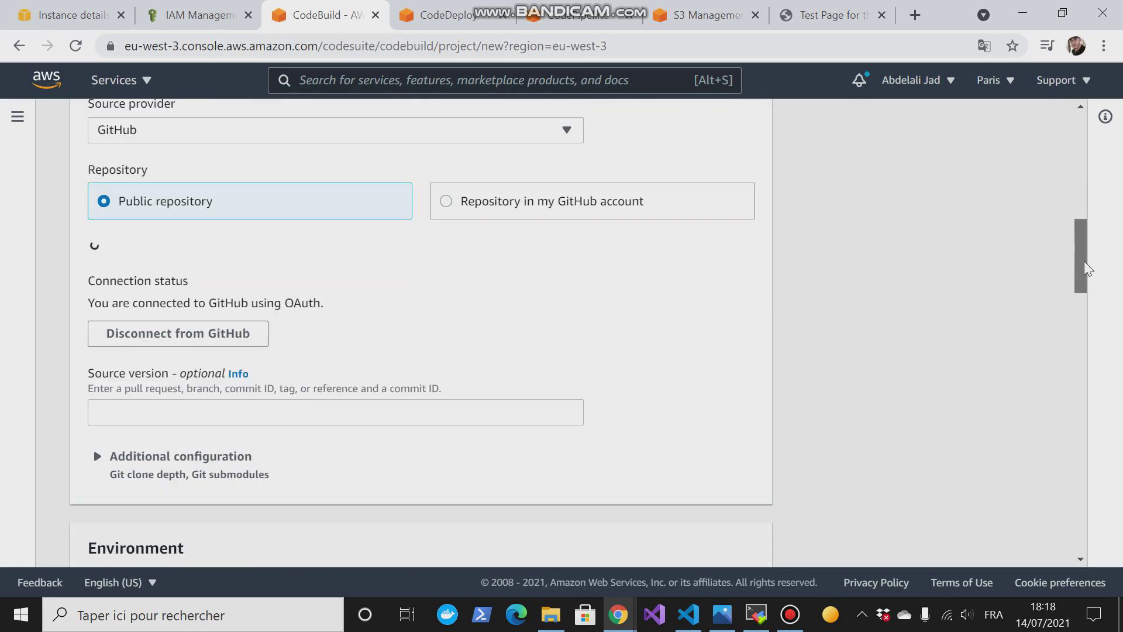
{"action": "left_click_drag", "start_coordinate": [1083, 261], "coordinate": [1065, 323]}
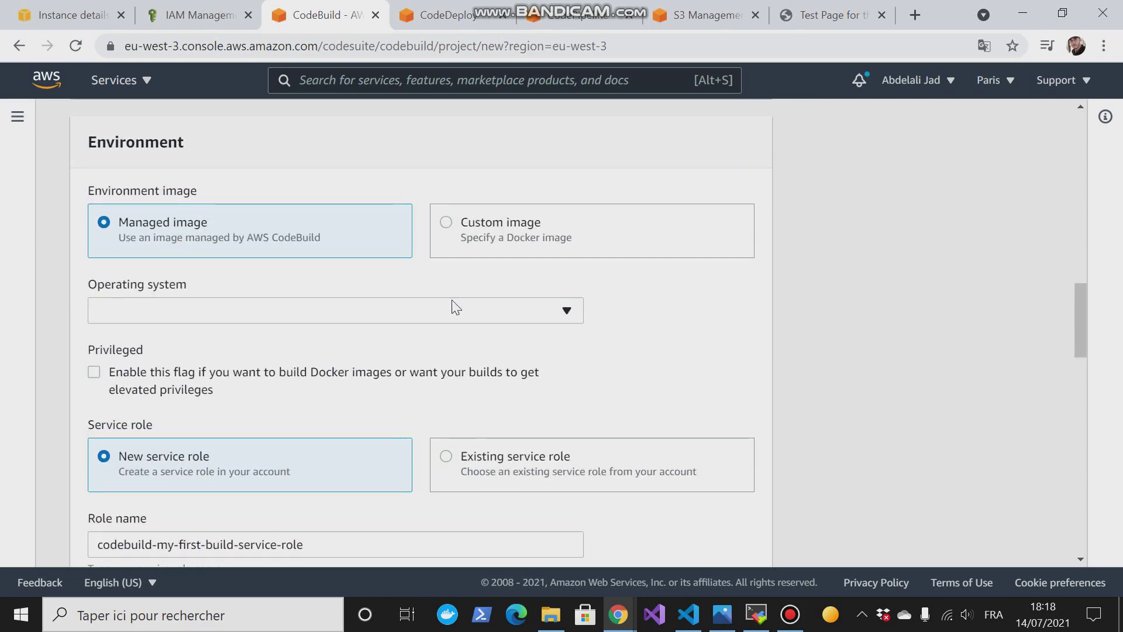
{"action": "left_click", "coordinate": [419, 312]}
{"action": "left_click", "coordinate": [183, 333]}
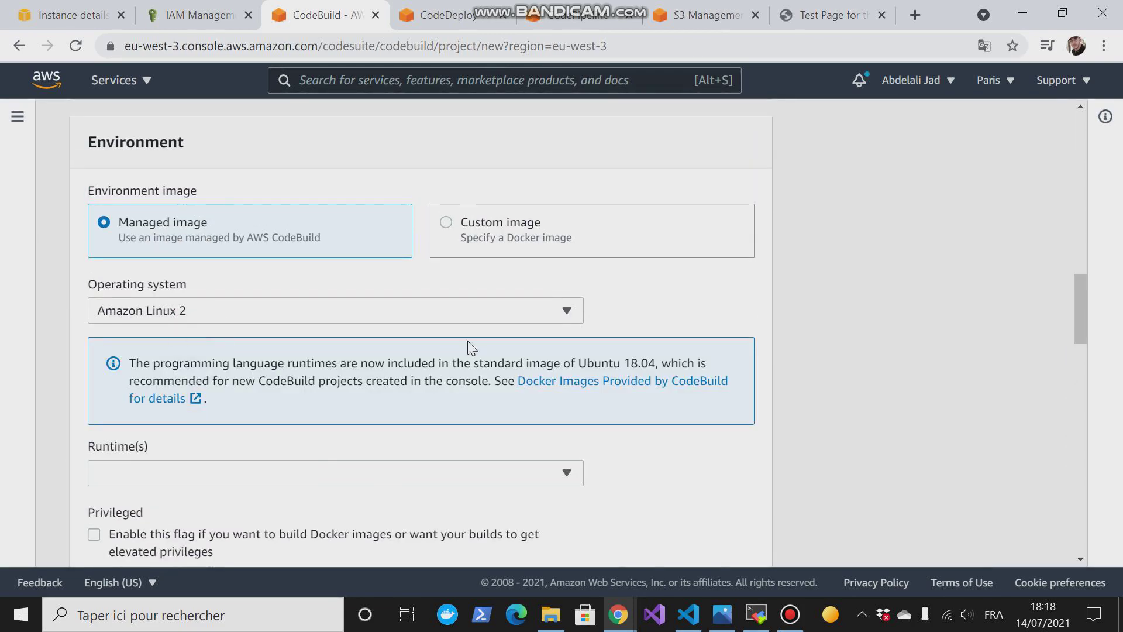
{"action": "left_click", "coordinate": [313, 472]}
{"action": "left_click", "coordinate": [217, 449]}
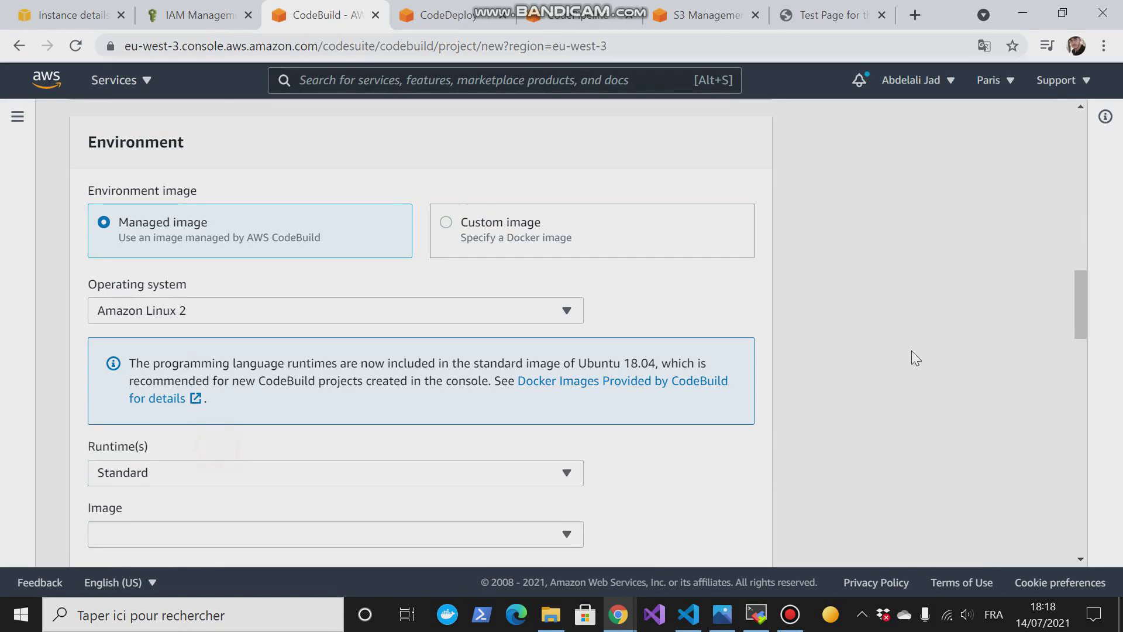
{"action": "left_click_drag", "start_coordinate": [1080, 306], "coordinate": [1081, 318]}
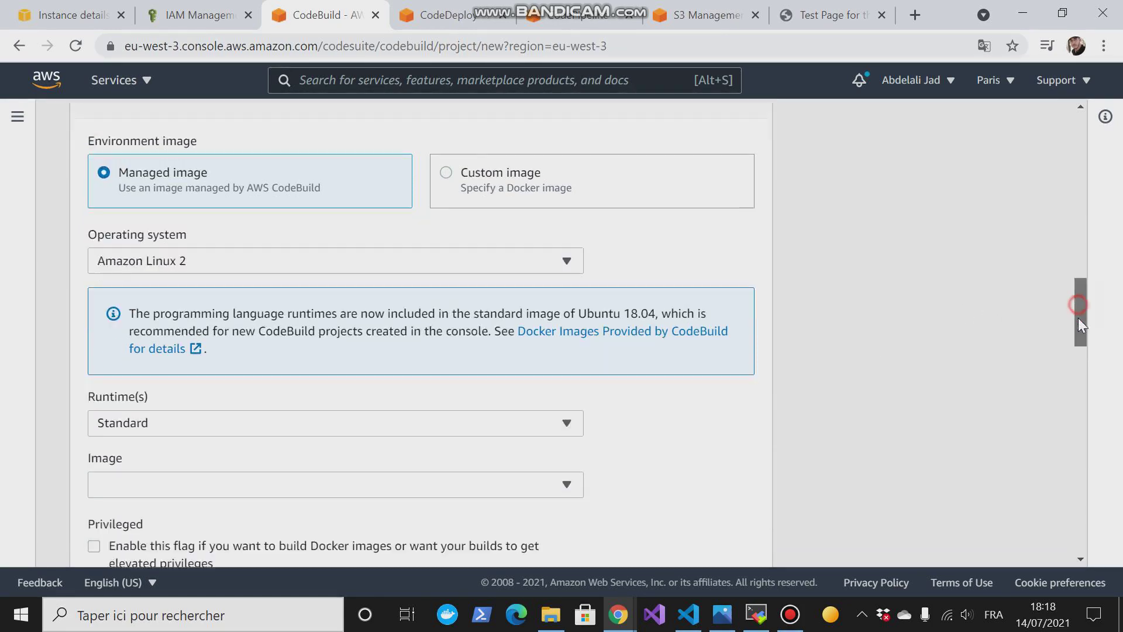
{"action": "left_click", "coordinate": [343, 453]}
{"action": "left_click", "coordinate": [320, 425]}
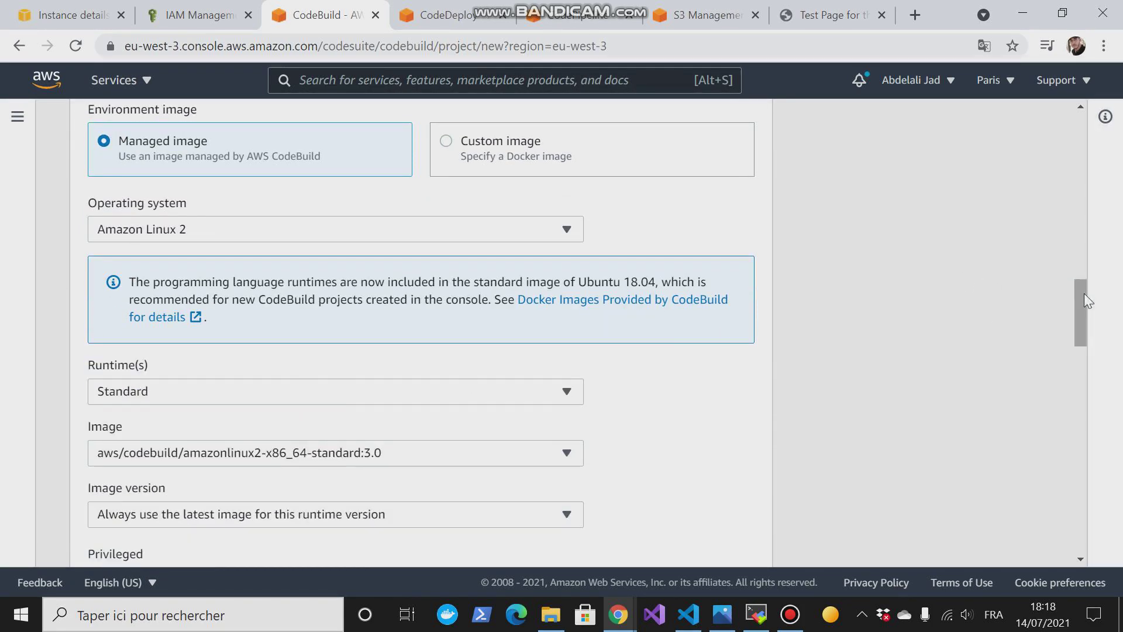
- Switch to Visual Studio Code, review the build phases in buildspec.yml, and return to the build project form
{"action": "left_click_drag", "start_coordinate": [1084, 294], "coordinate": [1067, 399]}
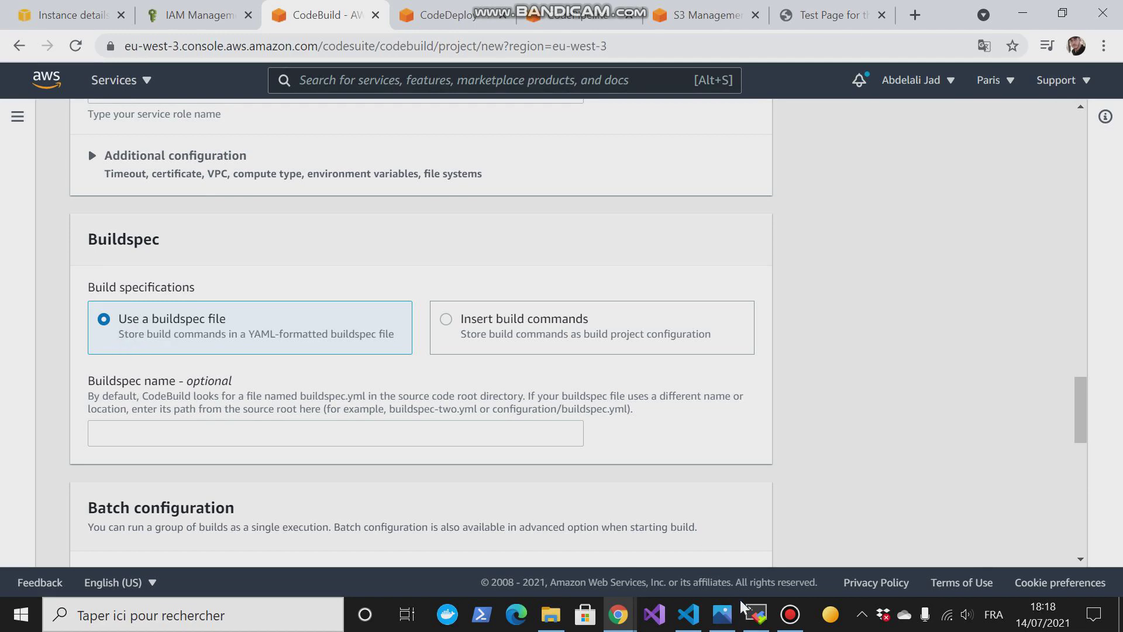
{"action": "left_click", "coordinate": [696, 618]}
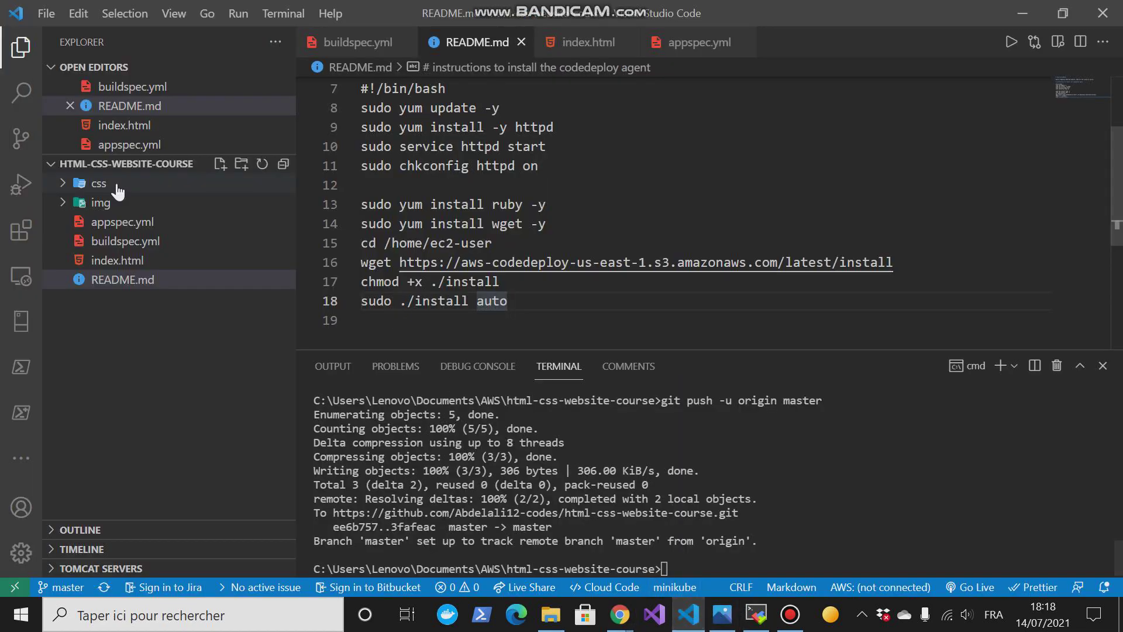
{"action": "left_click", "coordinate": [111, 245]}
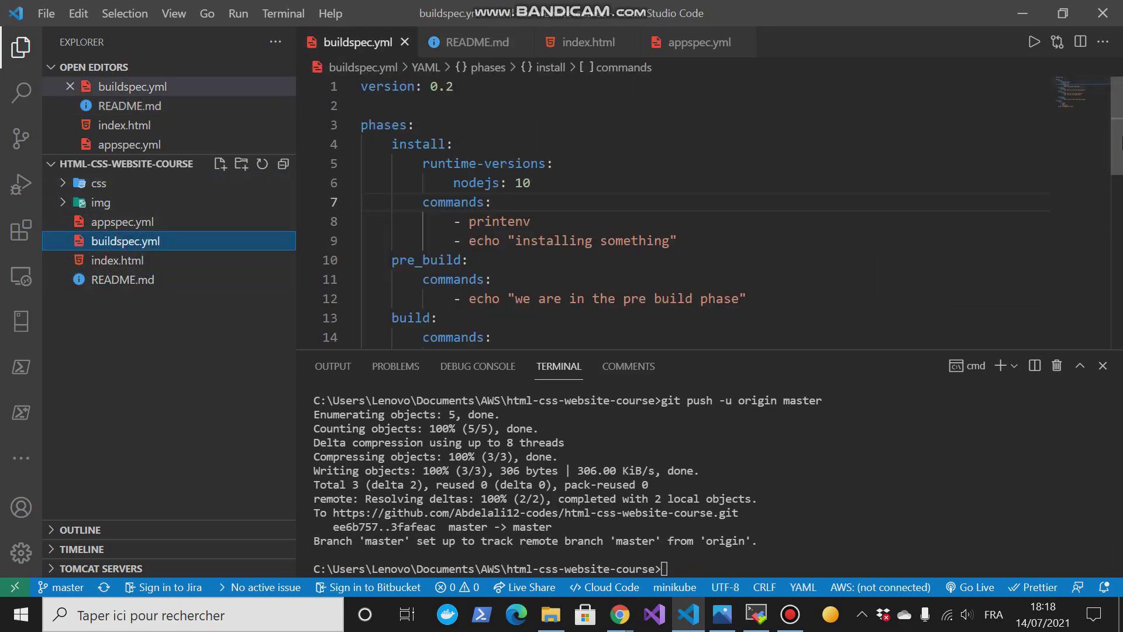
{"action": "left_click_drag", "start_coordinate": [1121, 115], "coordinate": [1122, 130]}
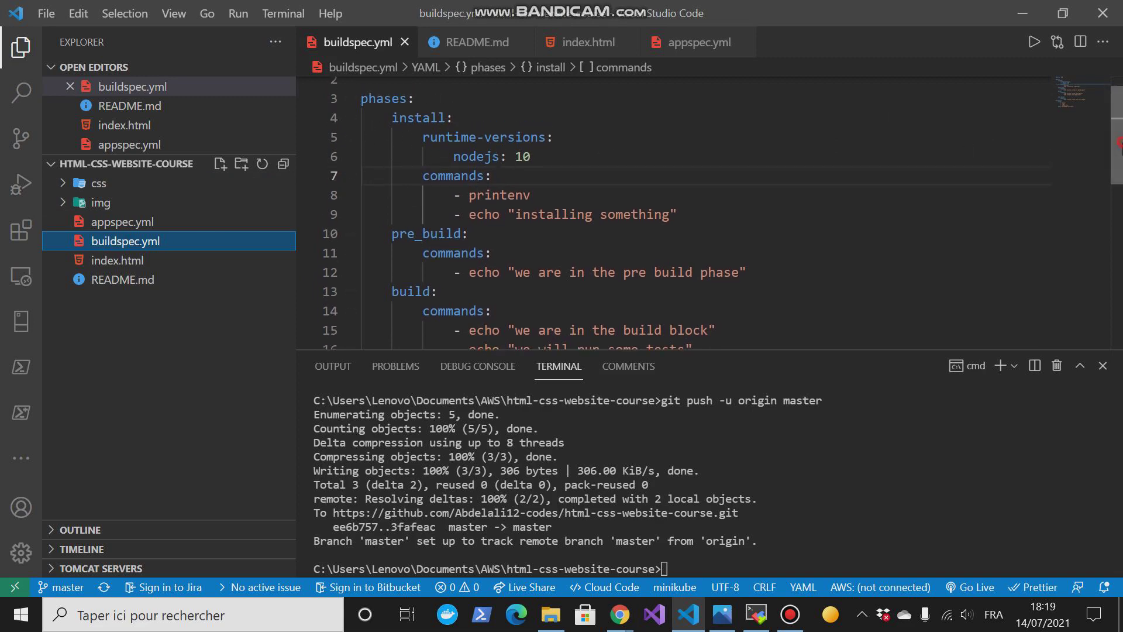
{"action": "left_click_drag", "start_coordinate": [1120, 146], "coordinate": [1120, 180]}
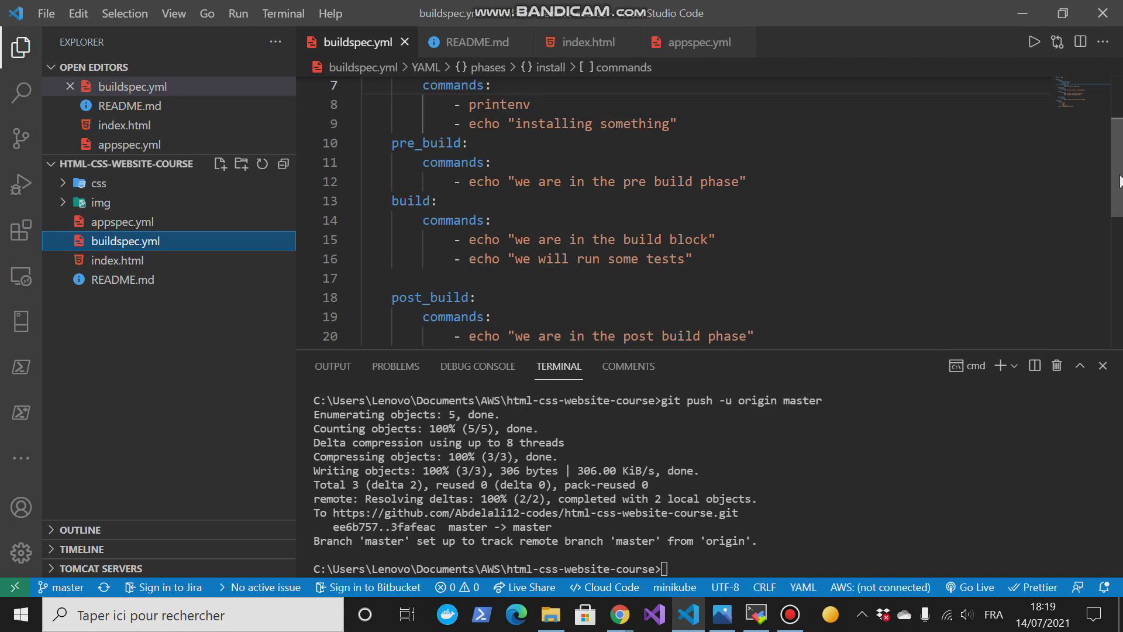
{"action": "left_click_drag", "start_coordinate": [1120, 180], "coordinate": [1120, 140]}
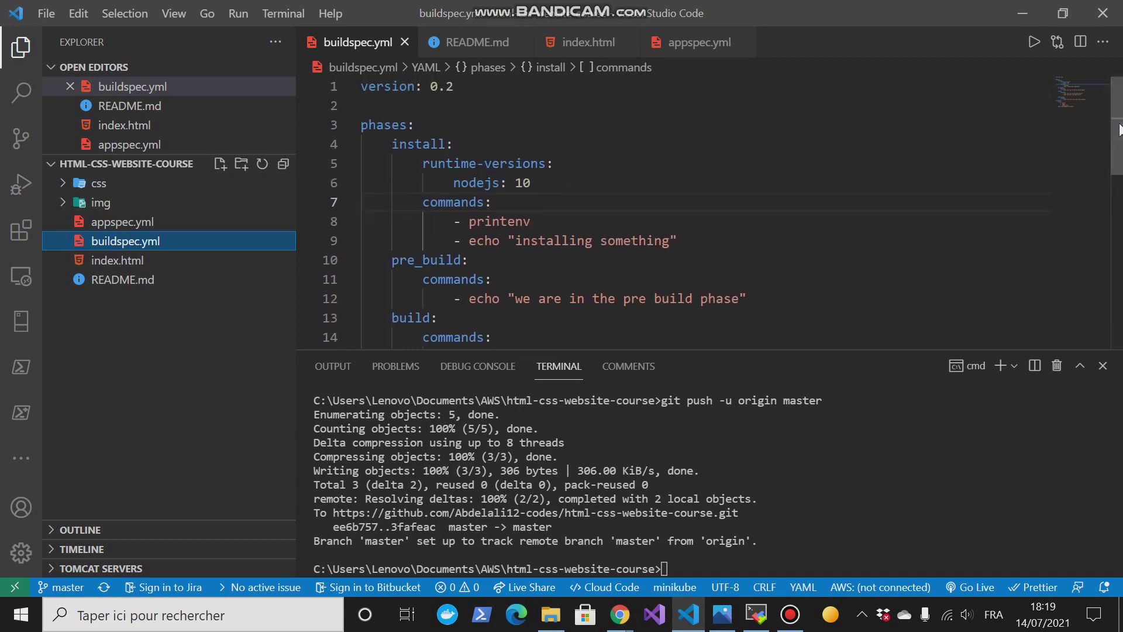
{"action": "left_click", "coordinate": [1024, 13]}
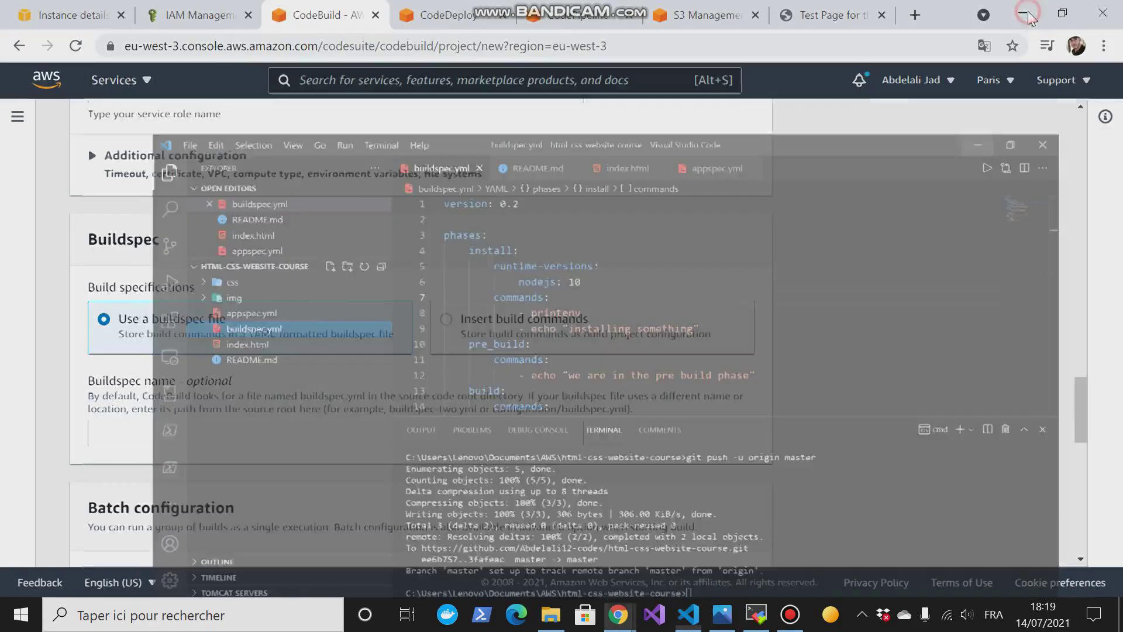
- Open github.com in a new browser tab and look through the account's profile page for the website repository
{"action": "left_click_drag", "start_coordinate": [1081, 402], "coordinate": [1044, 233]}
{"action": "left_click", "coordinate": [915, 15]}
{"action": "type", "text": "github.com"}
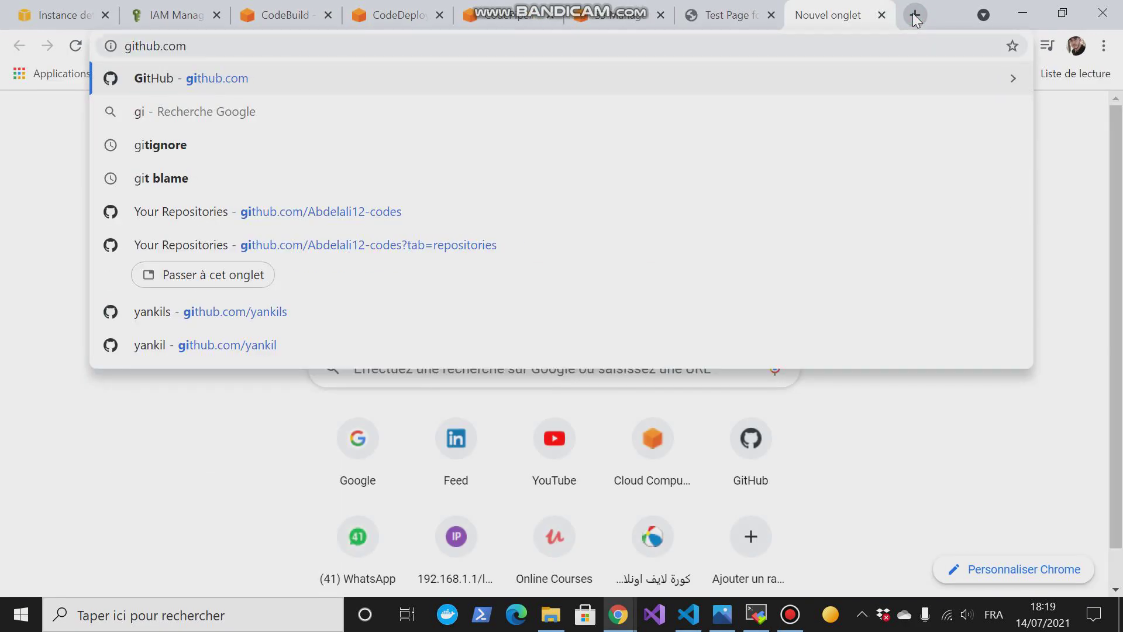
{"action": "key", "text": "Return"}
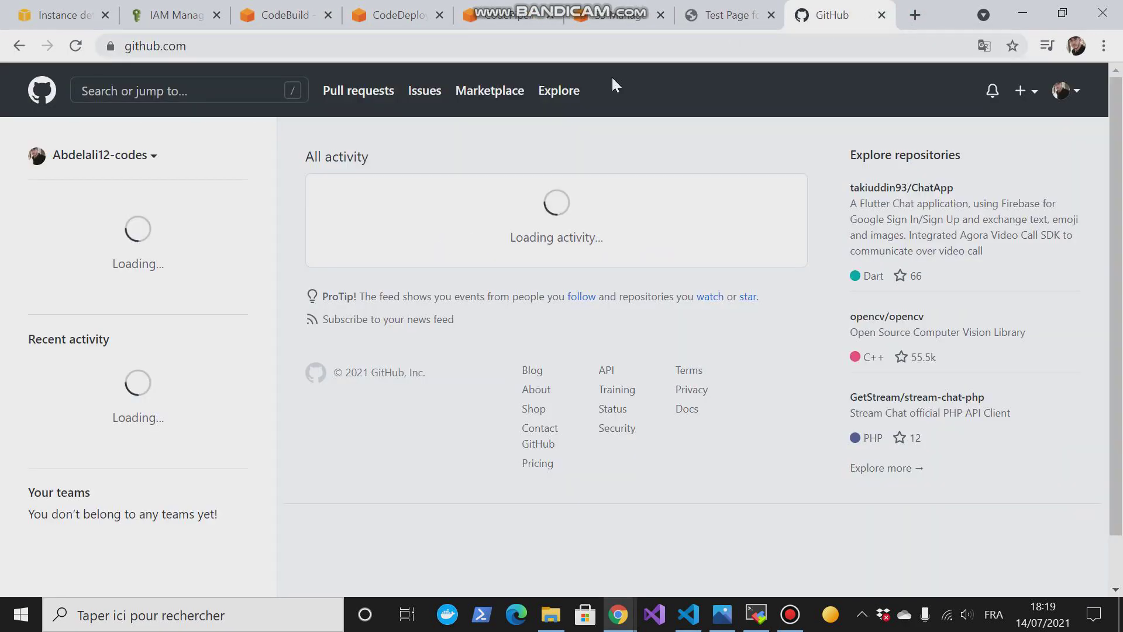
{"action": "left_click", "coordinate": [1062, 91]}
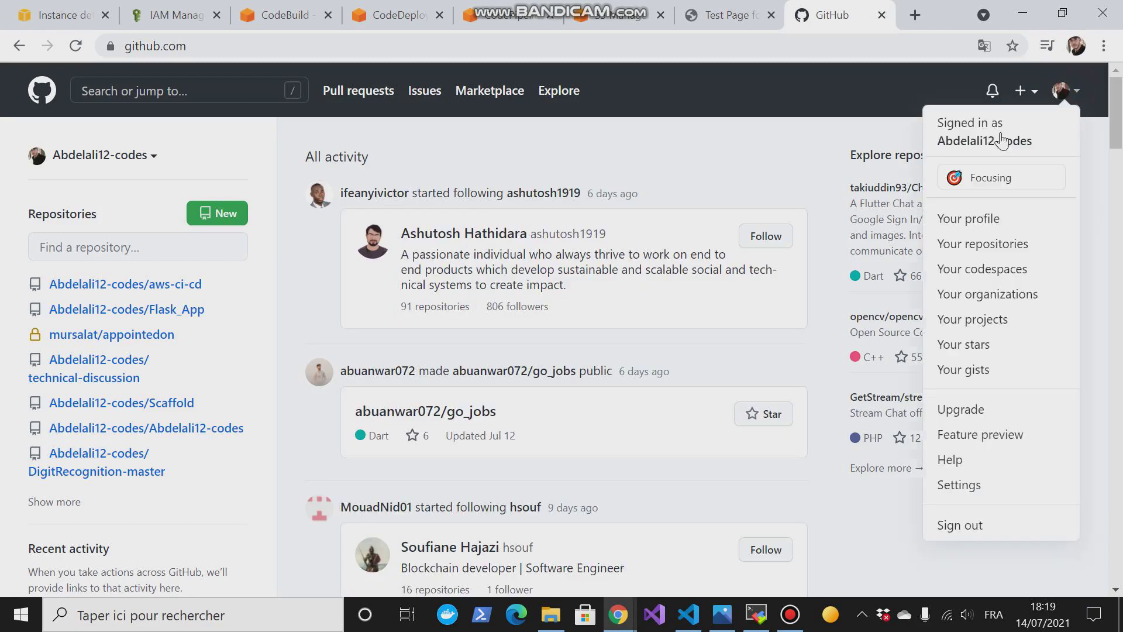
{"action": "left_click", "coordinate": [962, 138]}
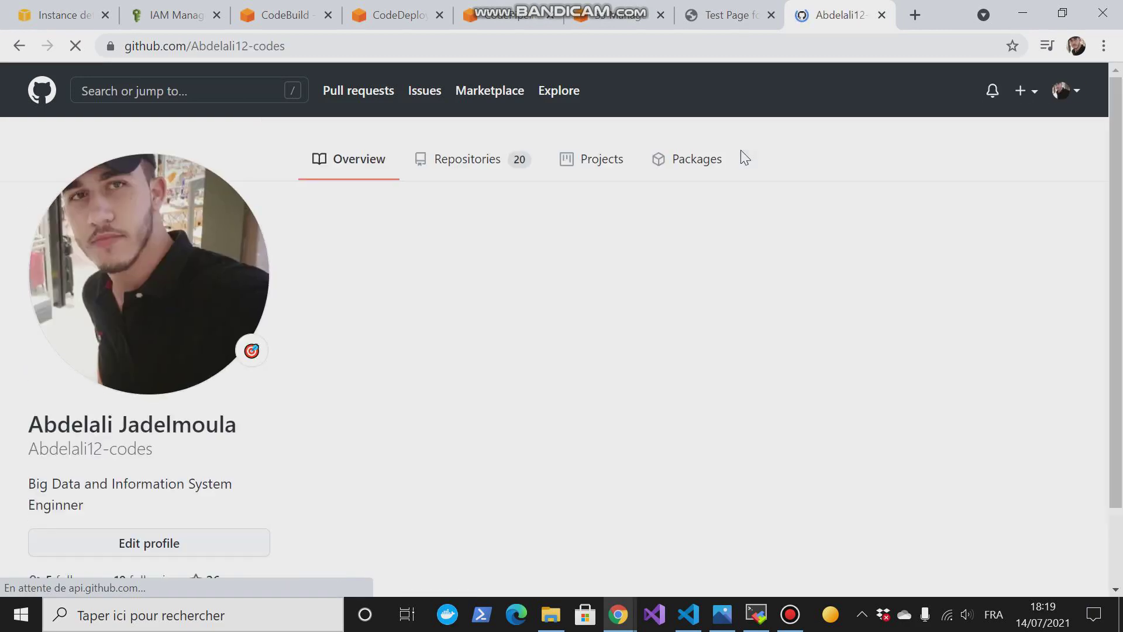
{"action": "left_click_drag", "start_coordinate": [1116, 146], "coordinate": [1121, 508]}
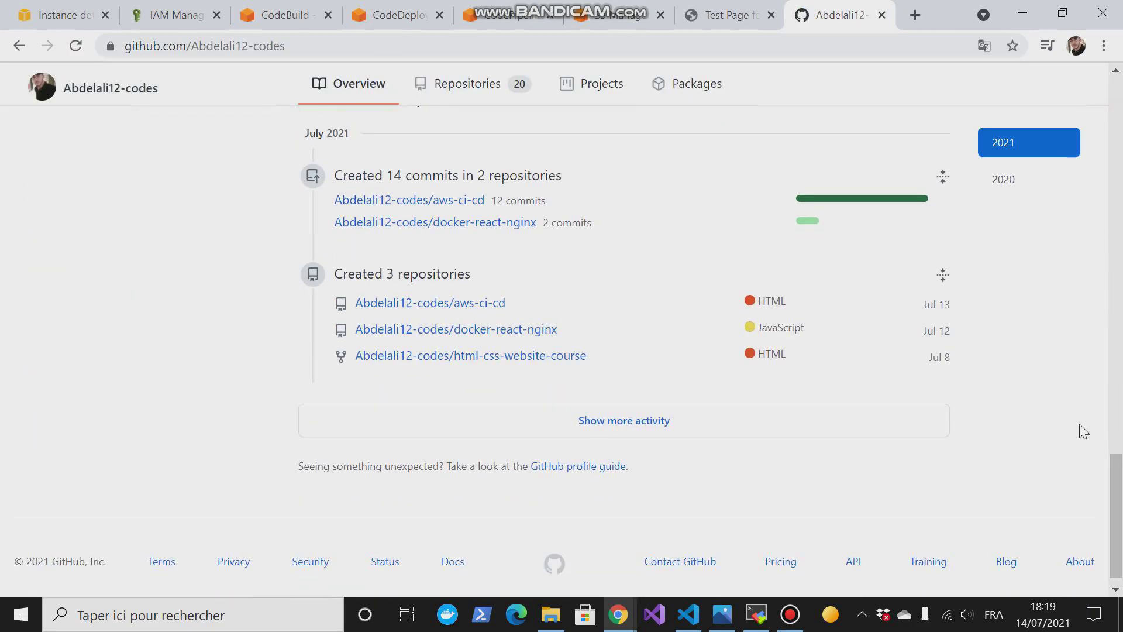
{"action": "left_click", "coordinate": [1119, 303]}
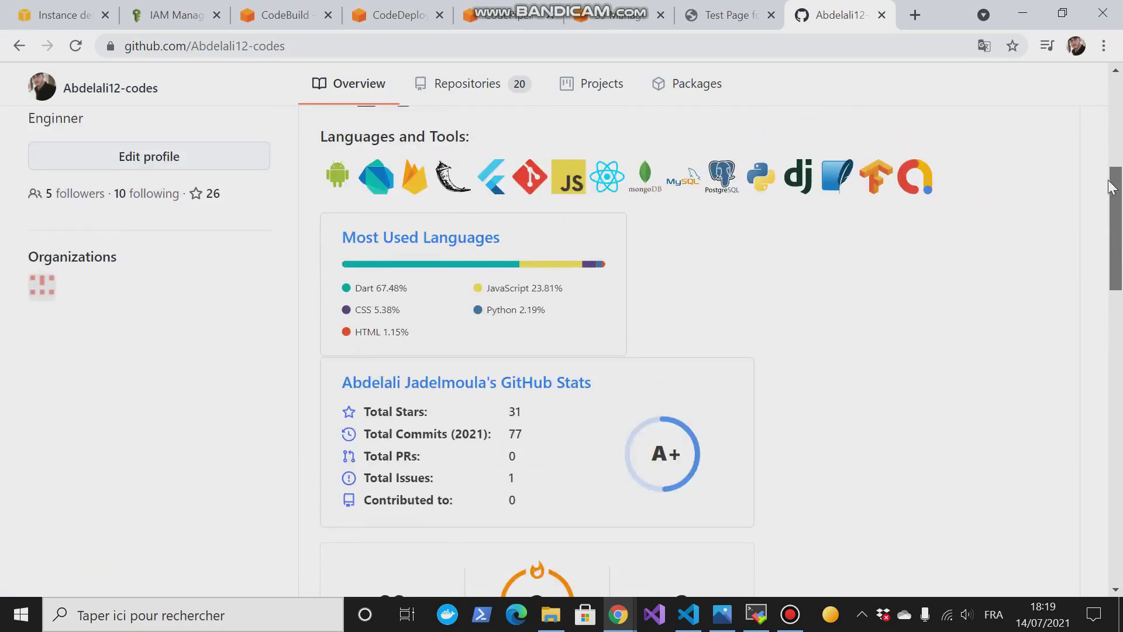